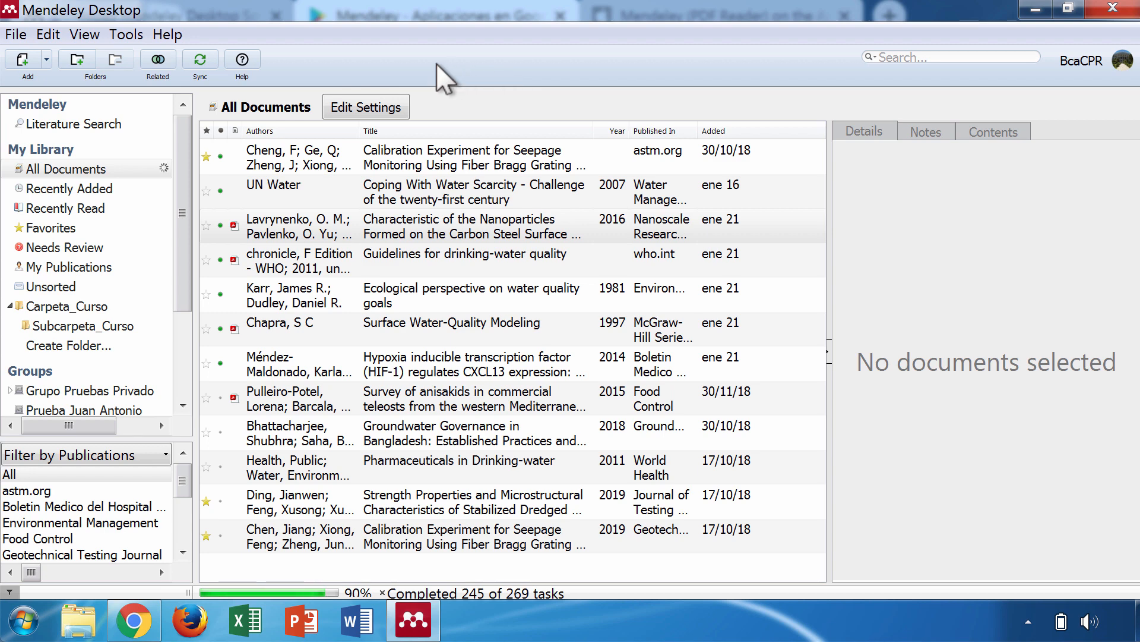
Install the Mendeley citation plugin for Microsoft Word
left_click(122, 34)
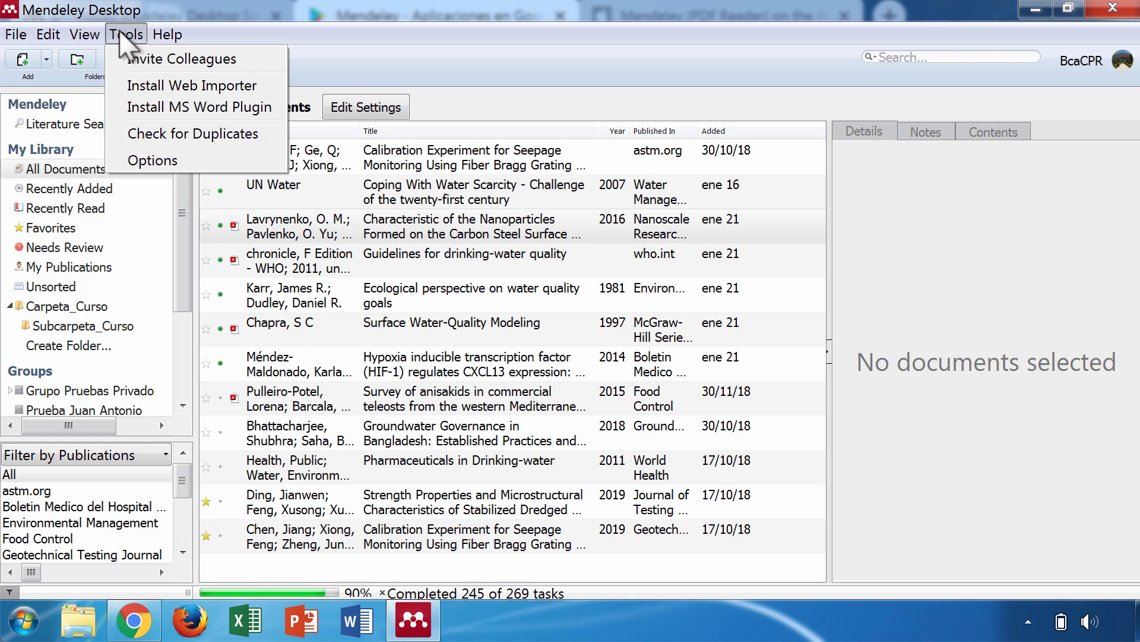
left_click(276, 107)
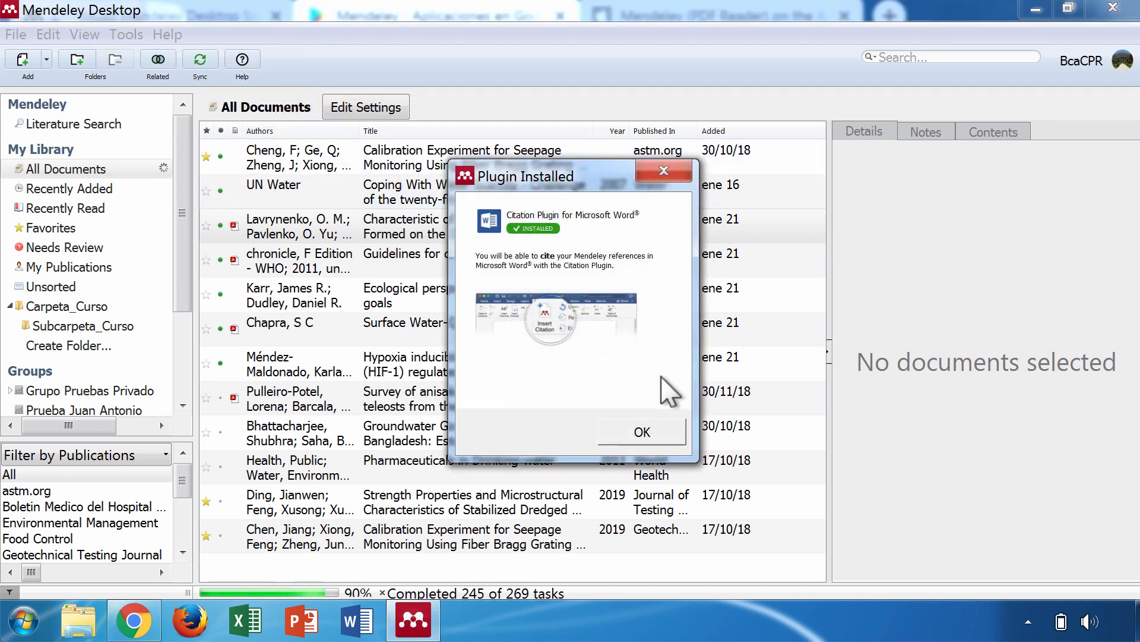
left_click(655, 432)
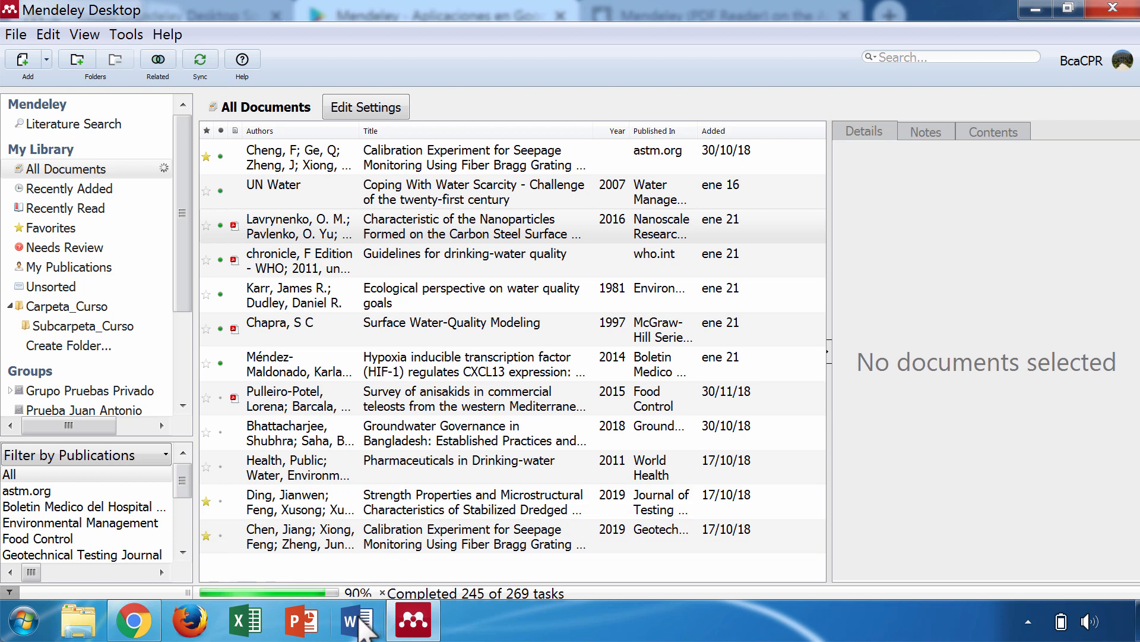
Switch to Word, create a blank document and enable its disabled macro content
left_click(359, 621)
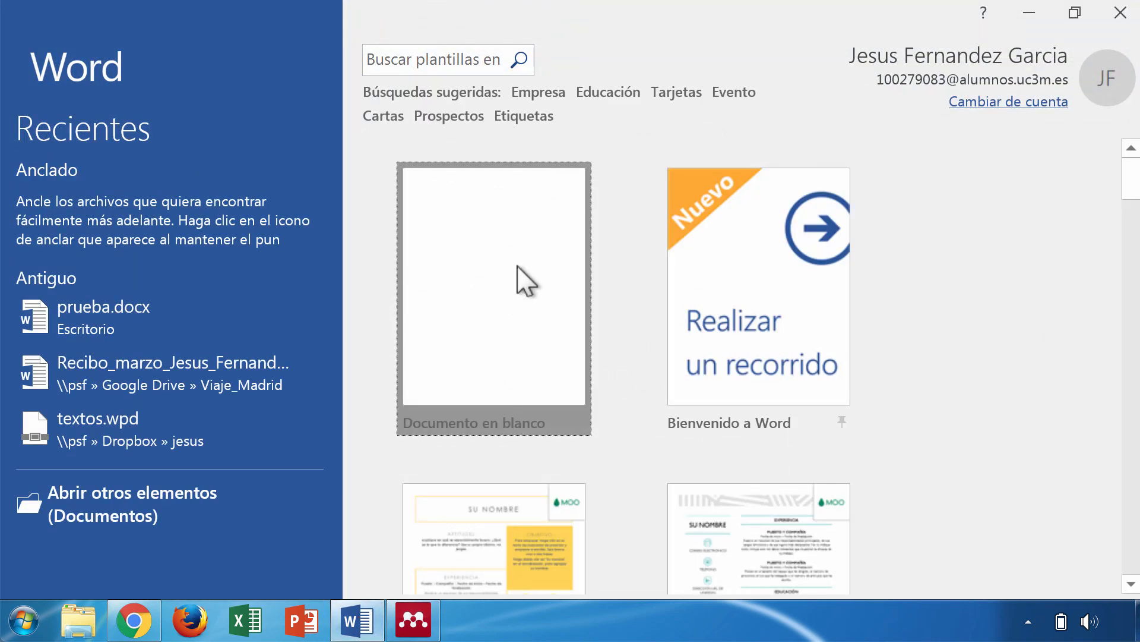
left_click(521, 279)
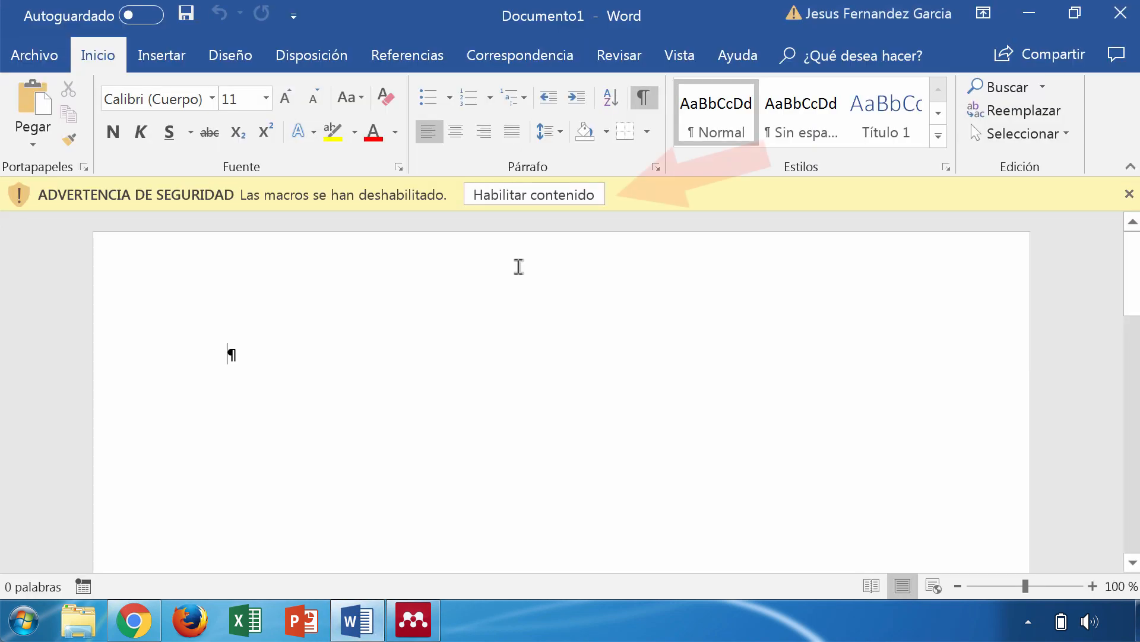
left_click(571, 196)
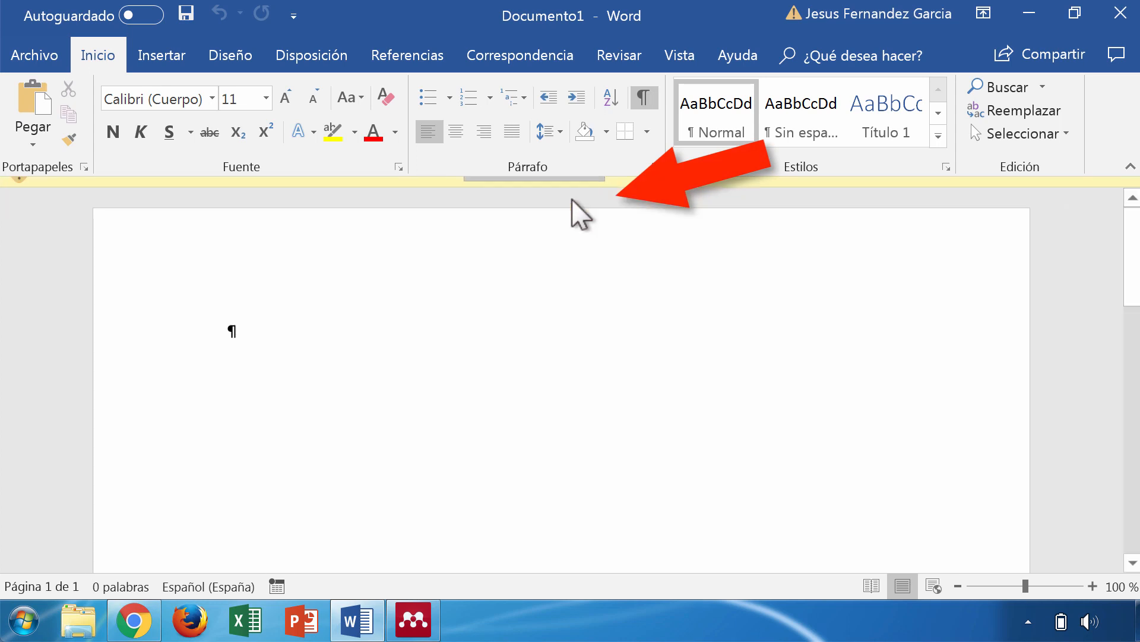
Write the opening line "Prueba del plugin de Mendeley para Word." in the document
left_click(415, 59)
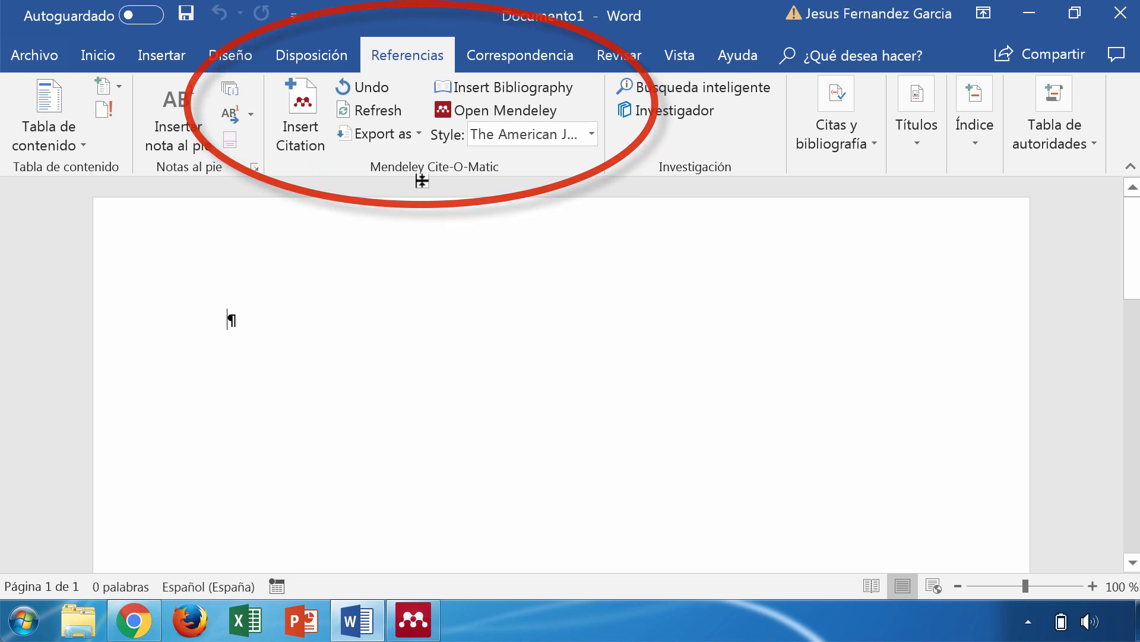
type("Prueba del")
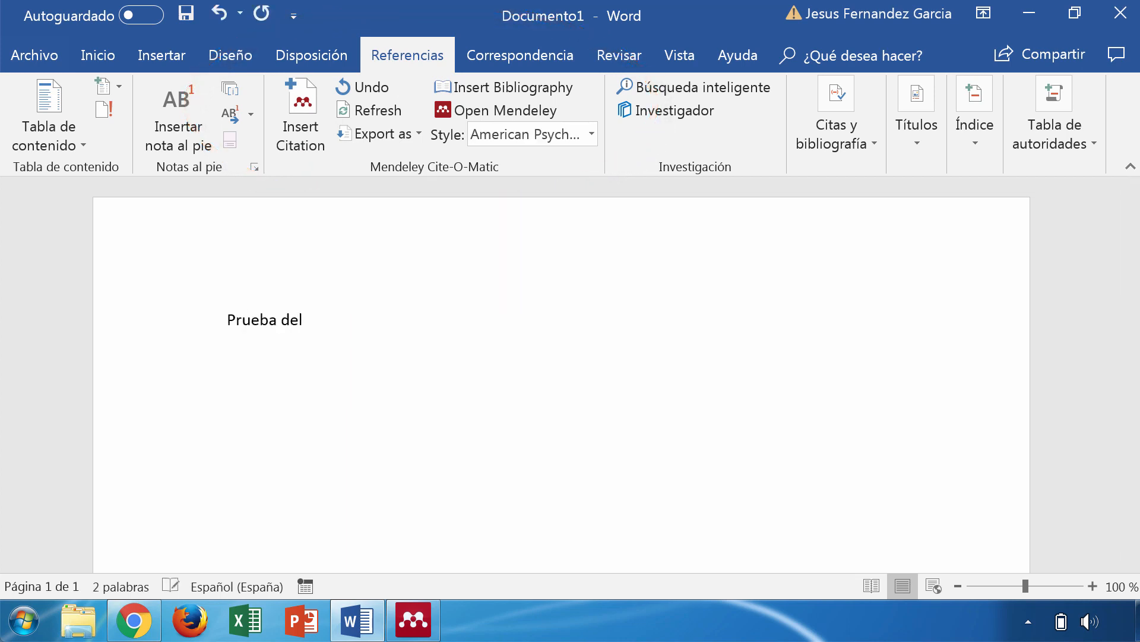
type(" plugin de Mendeley para Word")
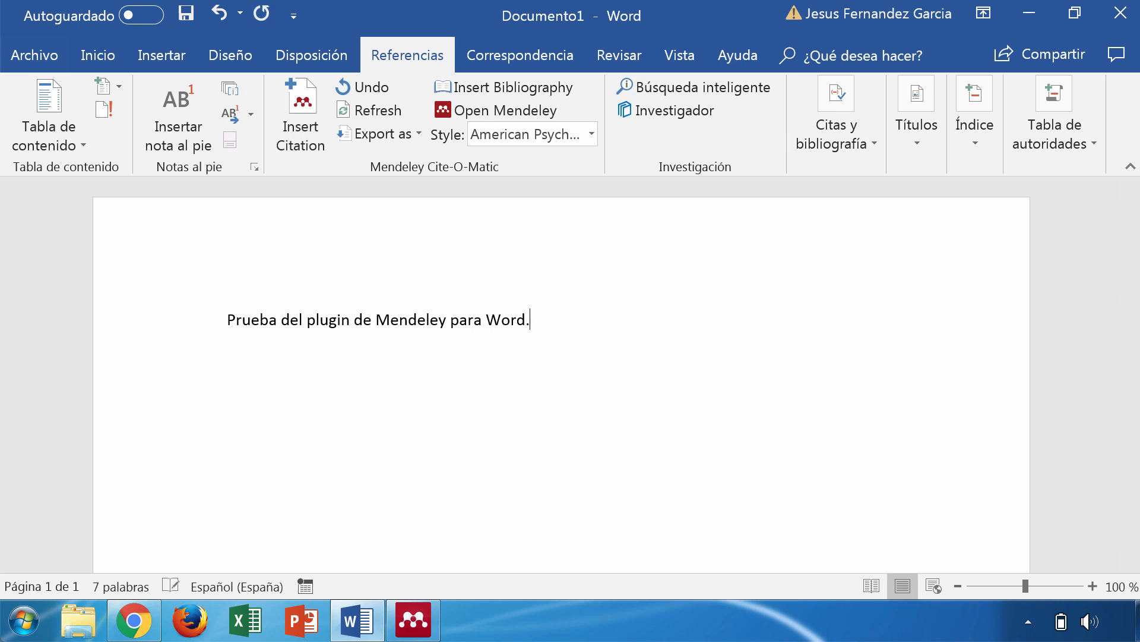
type(".")
Add a new line reading "Cita única" and insert a Mendeley citation of "Ecological perspective on water quality goals" after it
key("Return")
type("Cita única")
left_click(308, 117)
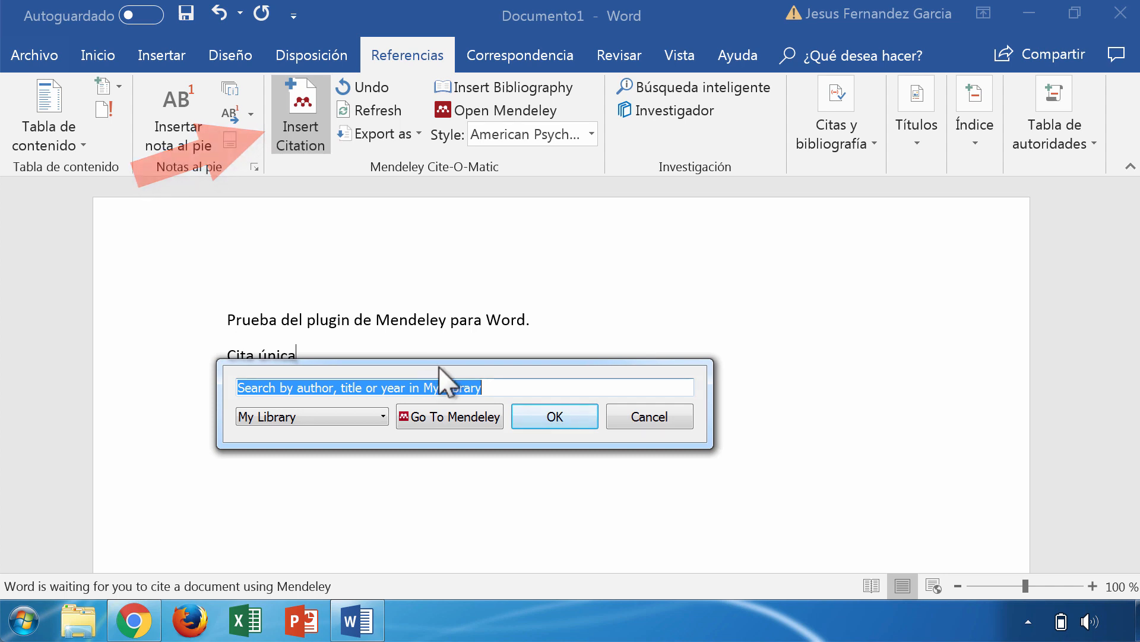
left_click_drag(438, 366, 661, 359)
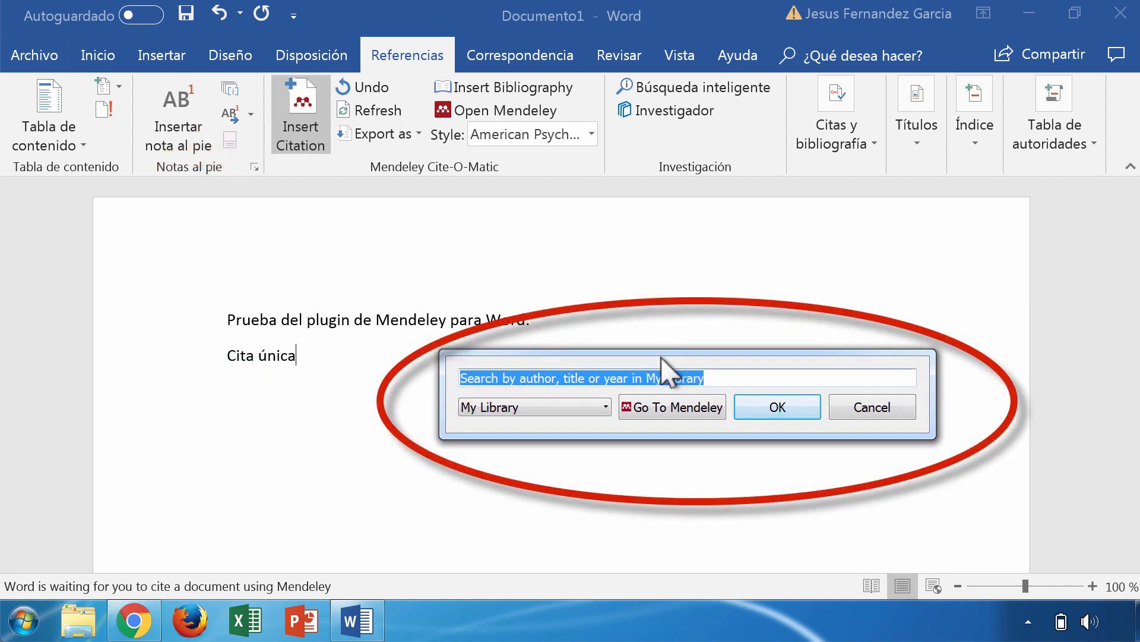
type("l")
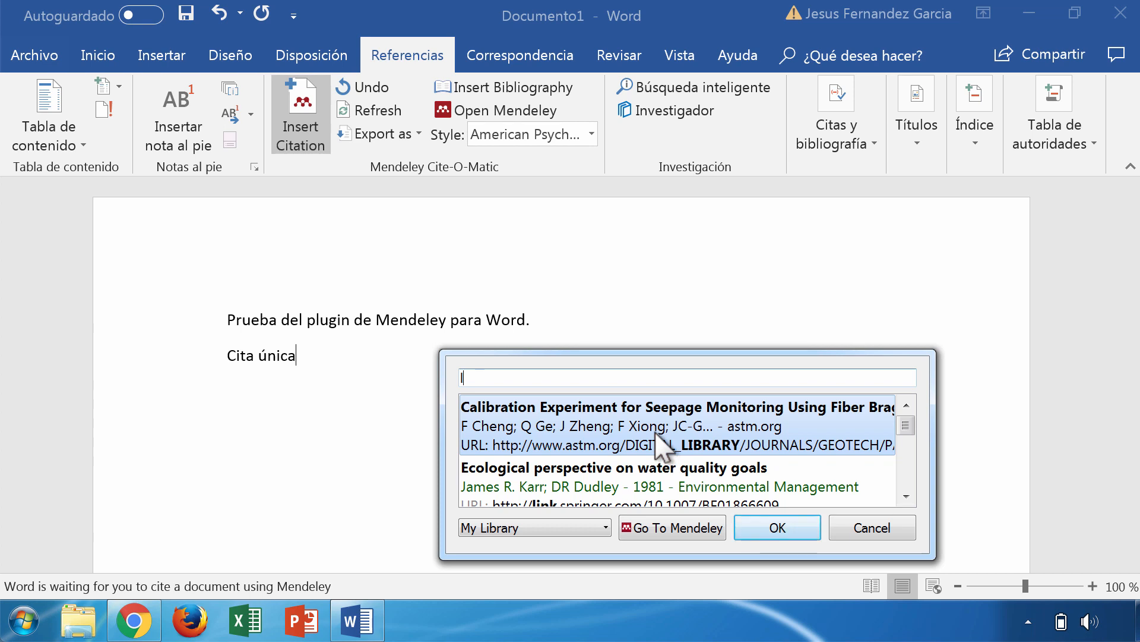
left_click(640, 477)
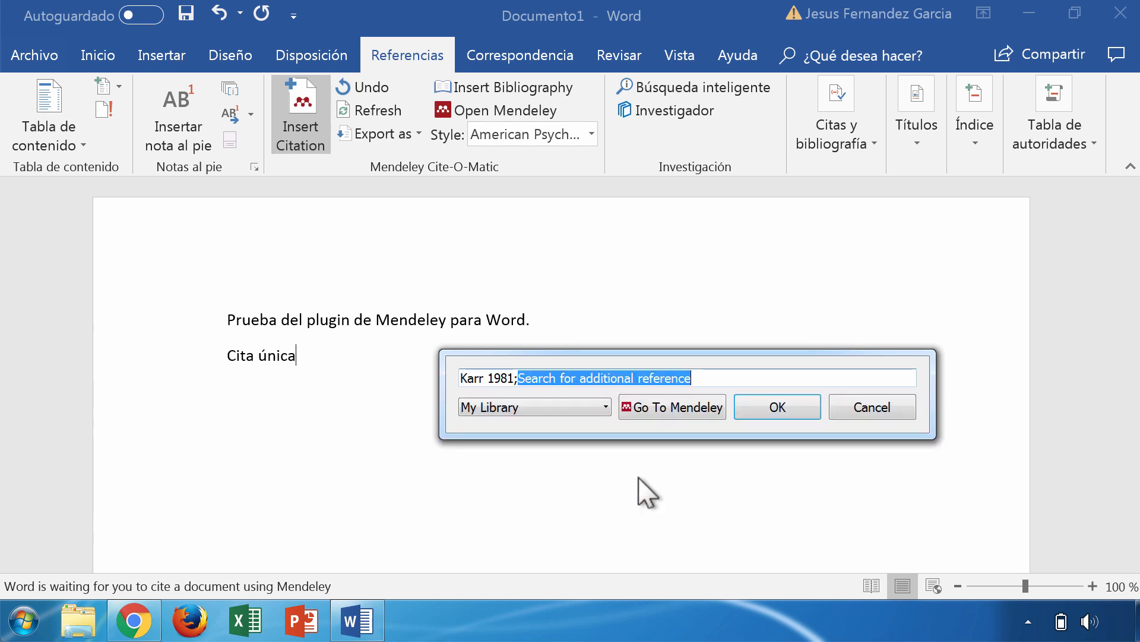
left_click(797, 409)
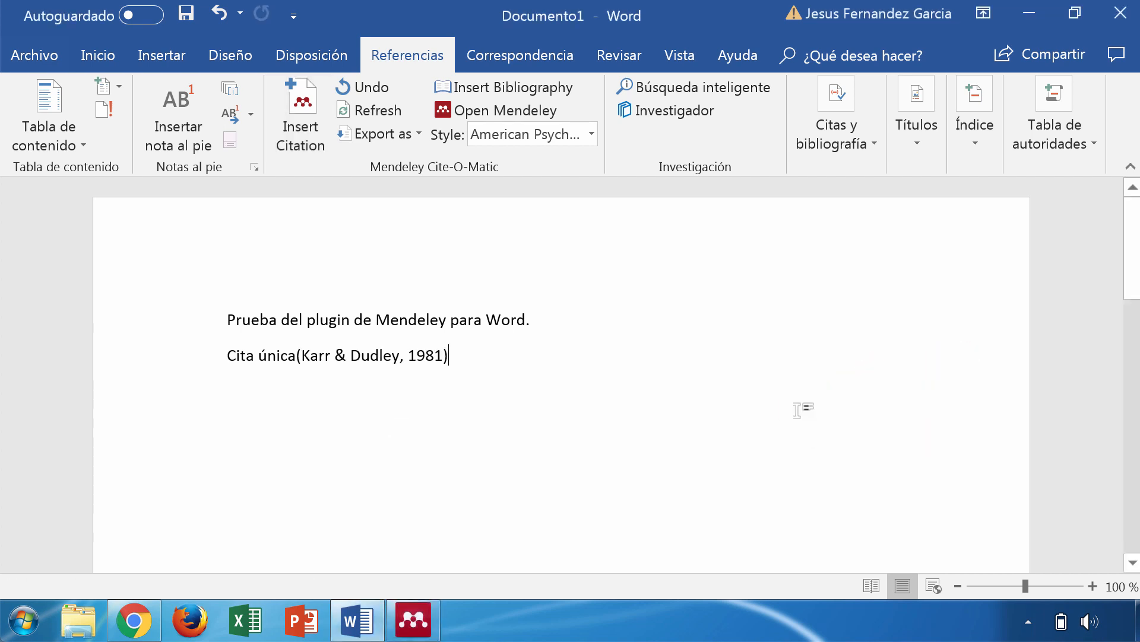
Add the line "Cita múltiple" and start a Mendeley citation with the 2018 "Groundwater Governance in Bangladesh" reference
key("Return")
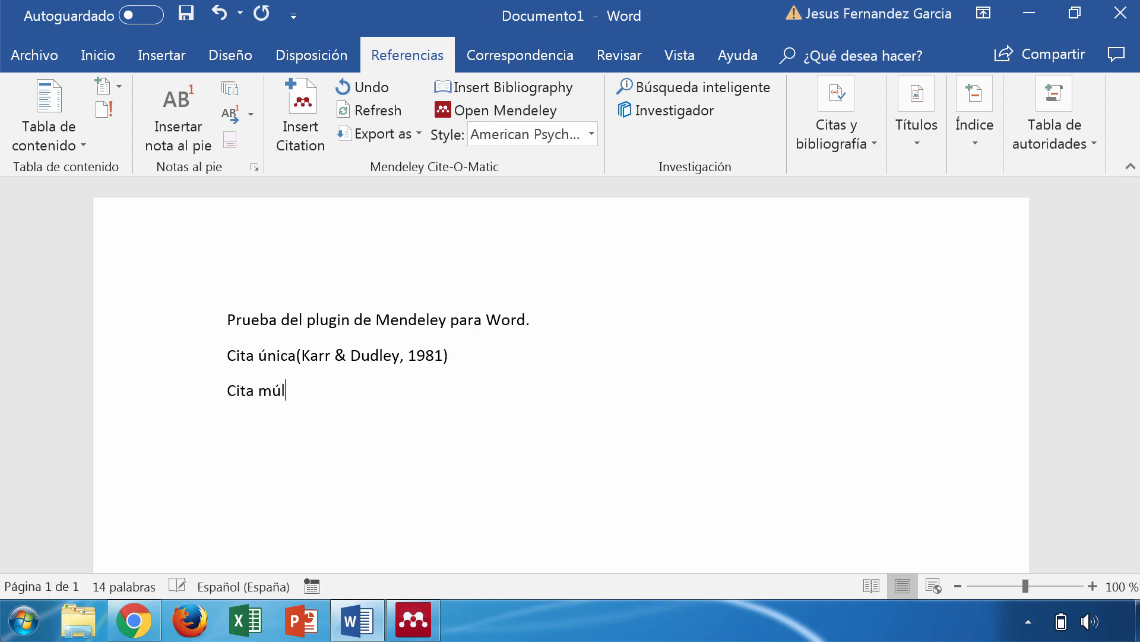
left_click(315, 119)
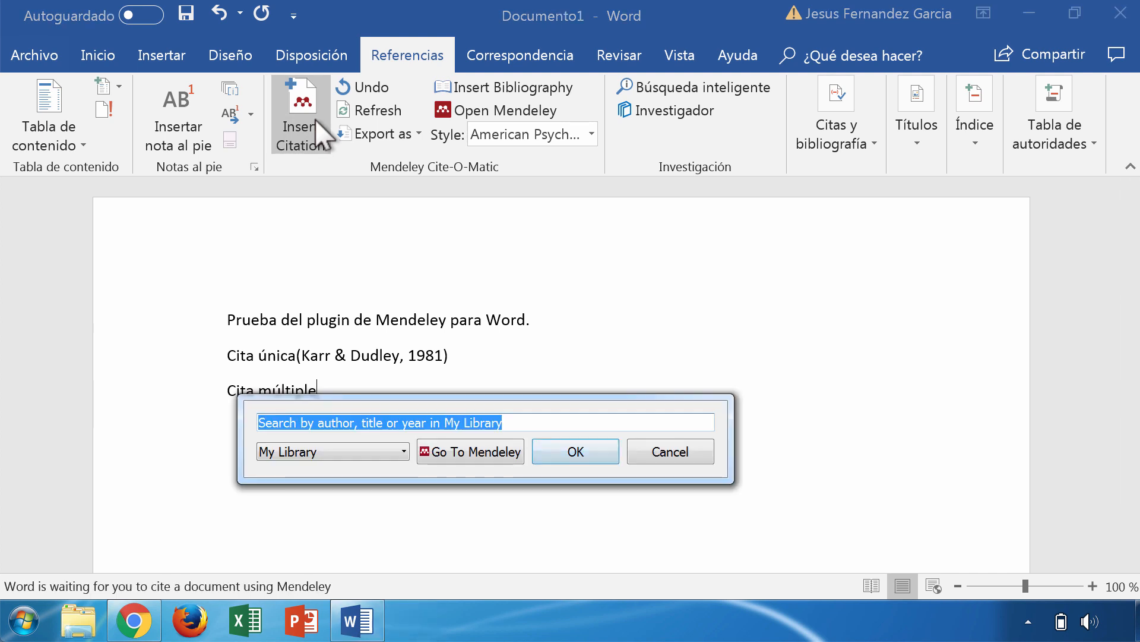
type("s")
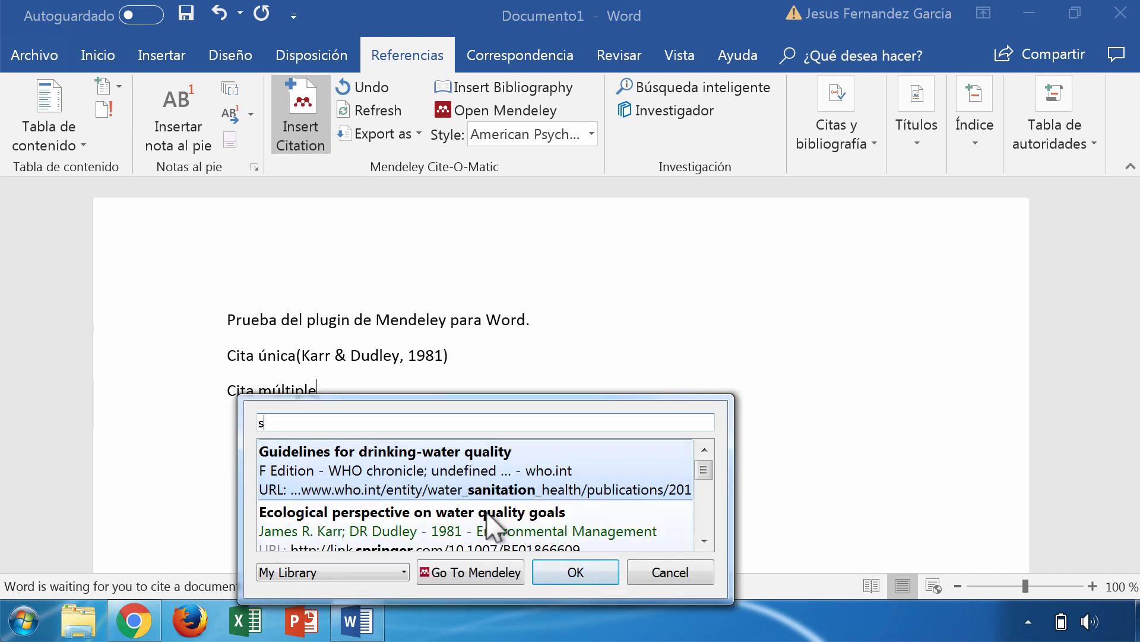
scroll(705, 541, "down", 2)
left_click(514, 475)
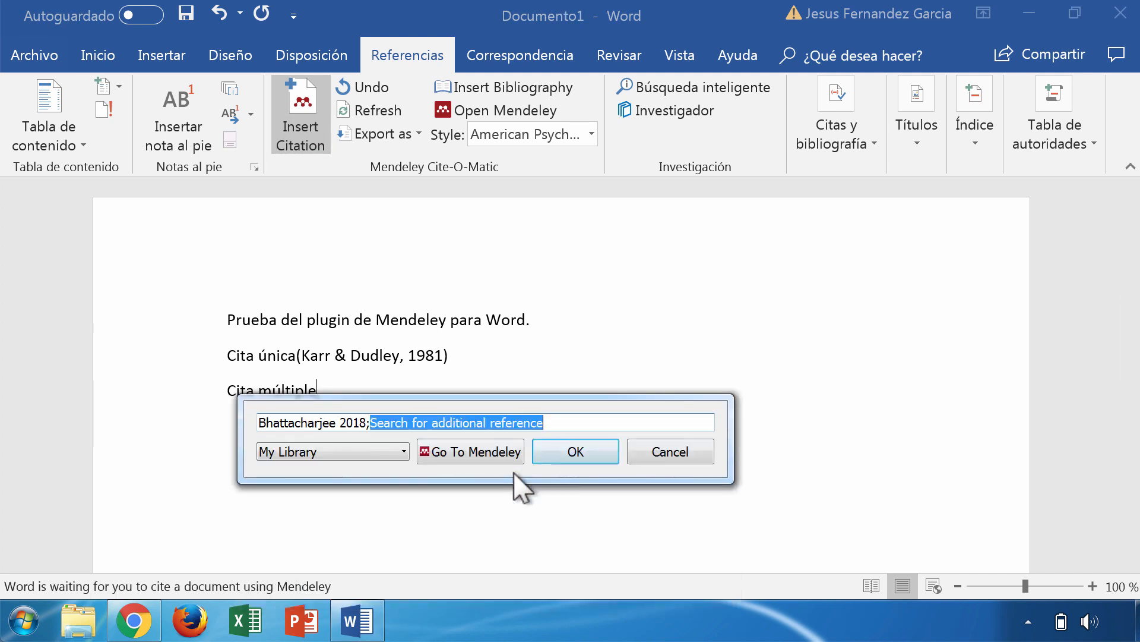
Add the 1997 reference "Surface Water-Quality Modeling" to the same citation and insert it after "Cita múltiple"
type("l")
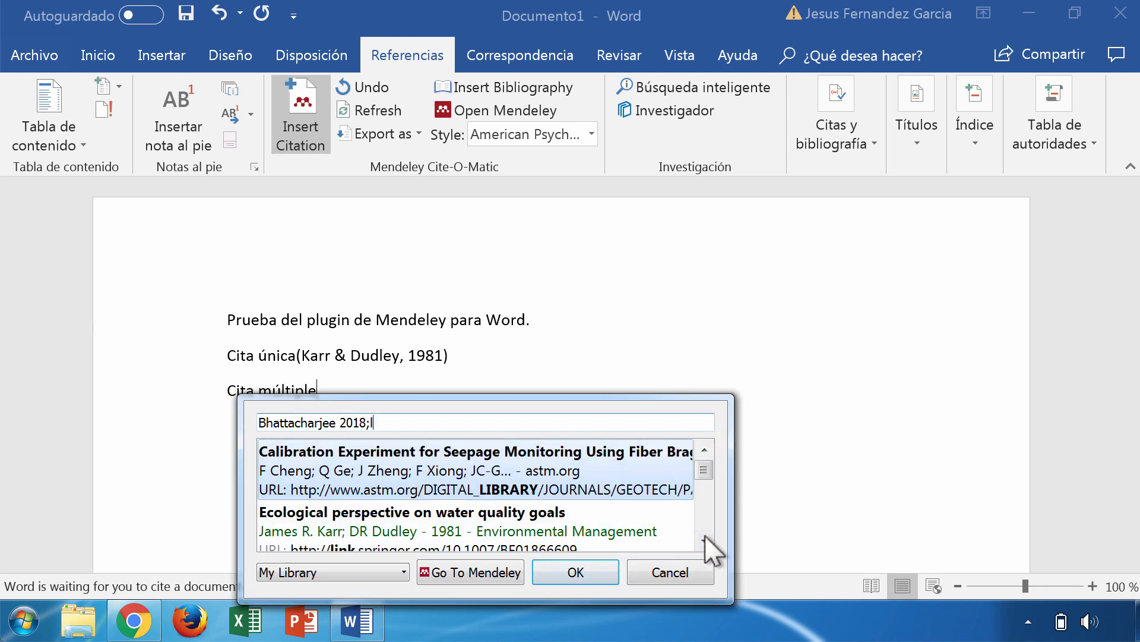
scroll(704, 541, "down", 4)
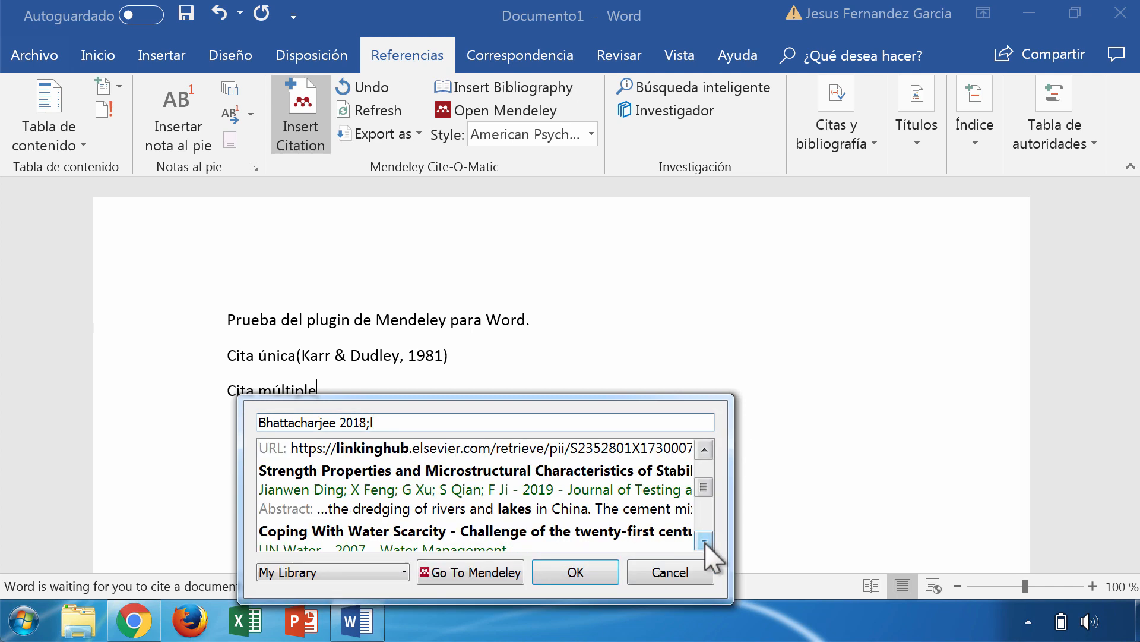
scroll(705, 542, "down", 2)
left_click(550, 499)
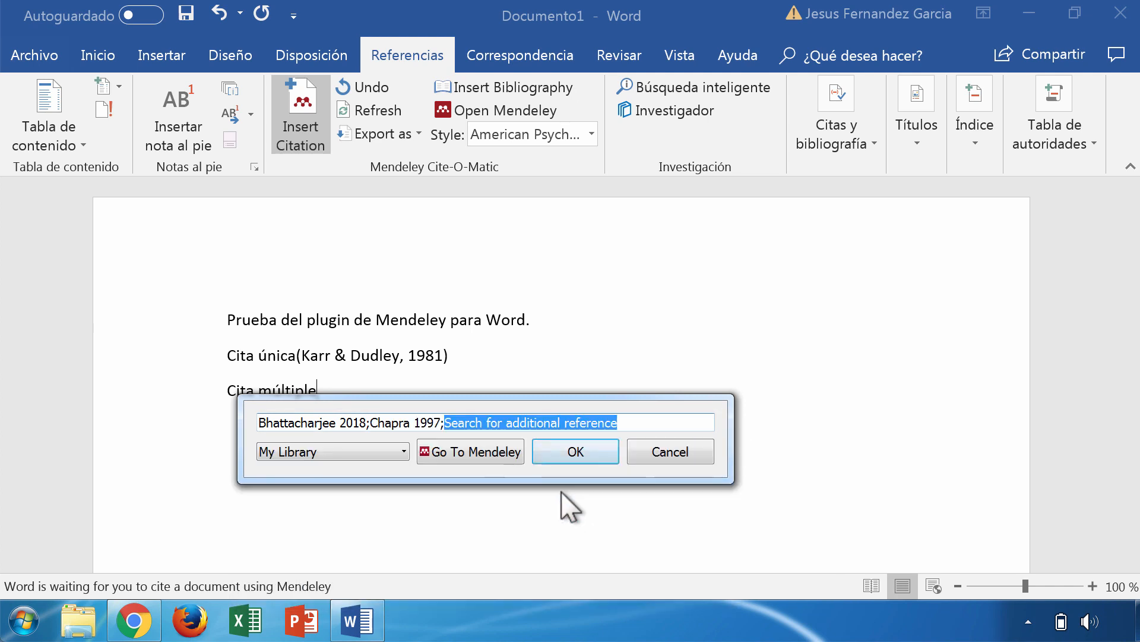
left_click(591, 450)
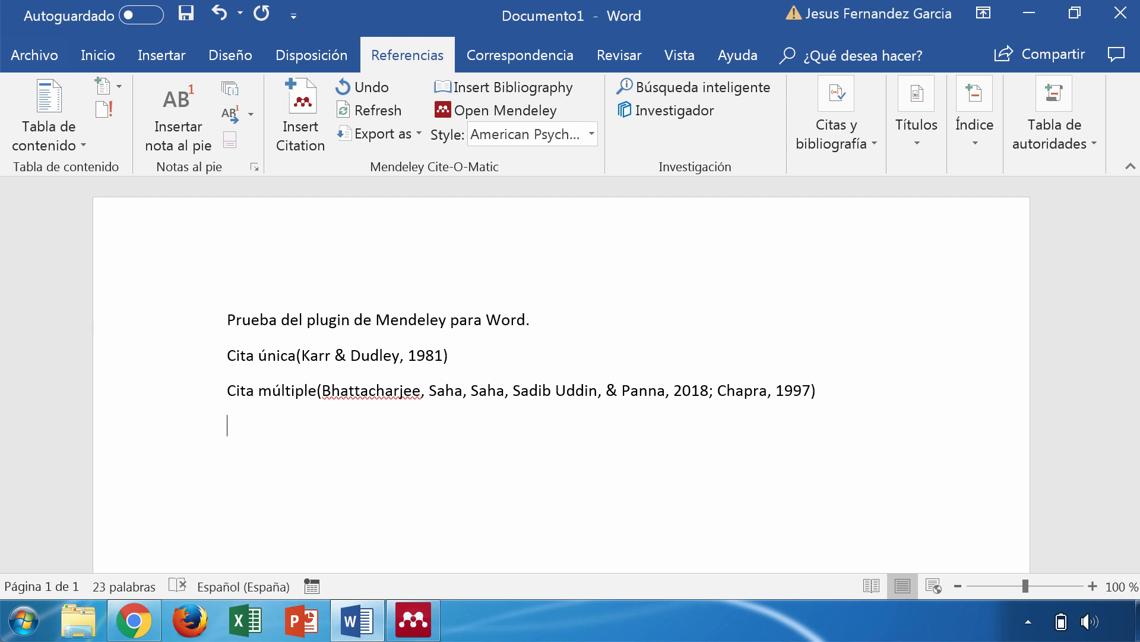
Write the line Cita “Textual, incluyendo el número de página” below the multiple citation
type("Cita \"Textual, incluyendo el")
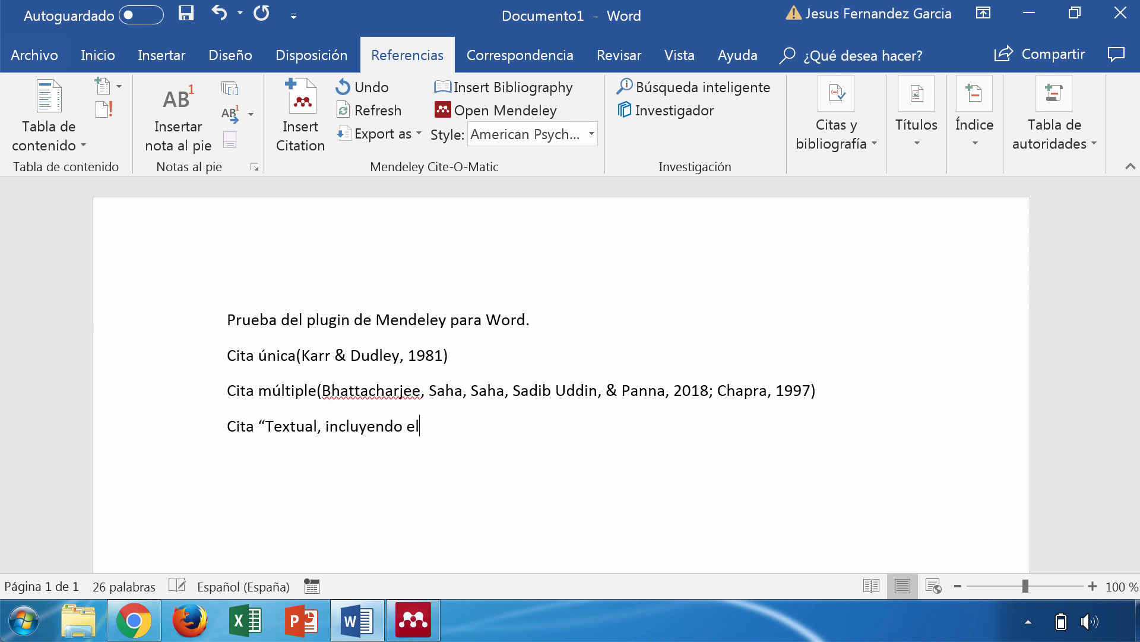
type(" número de pági")
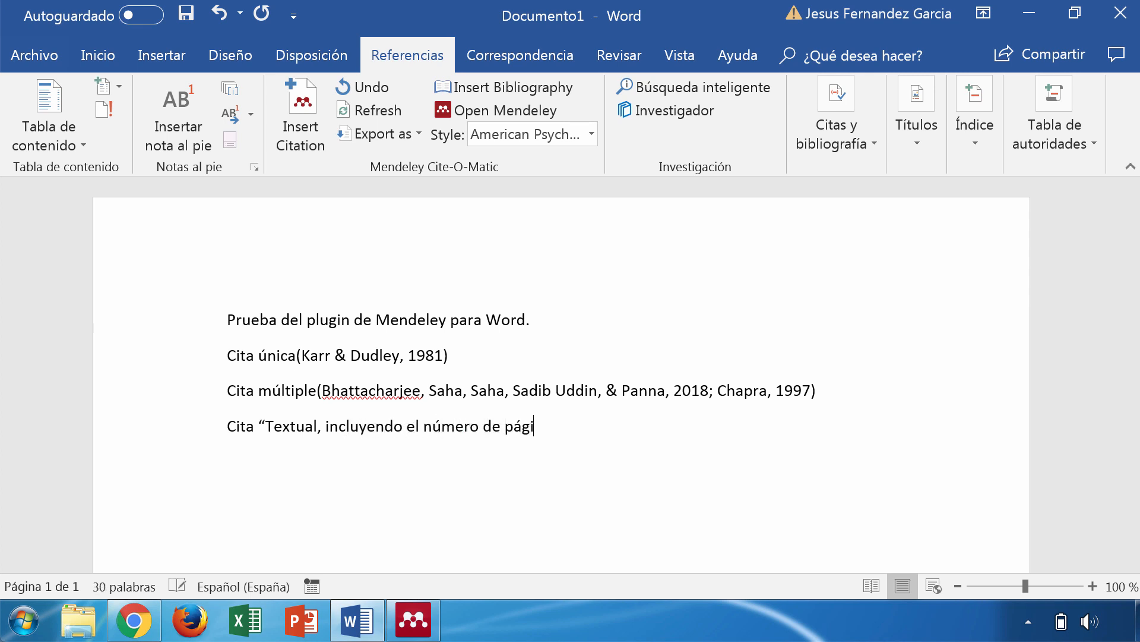
type("na”")
Insert a citation of the 2015 "Survey of anisakids in commercial teleosts" reference with page 654 after the quoted text
left_click(310, 99)
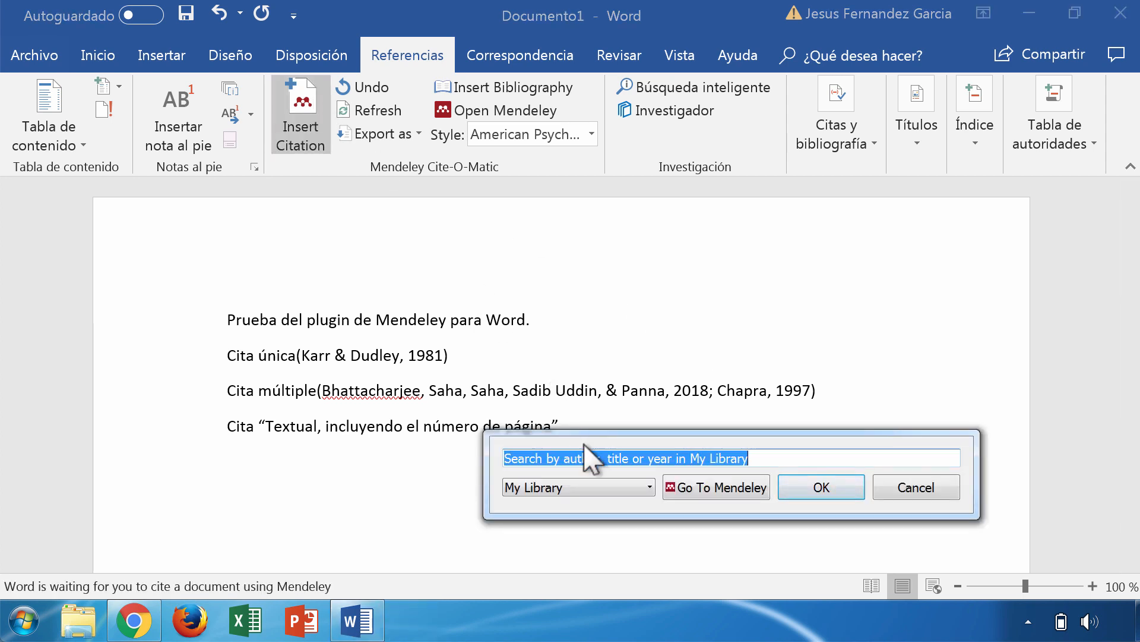
type("lo")
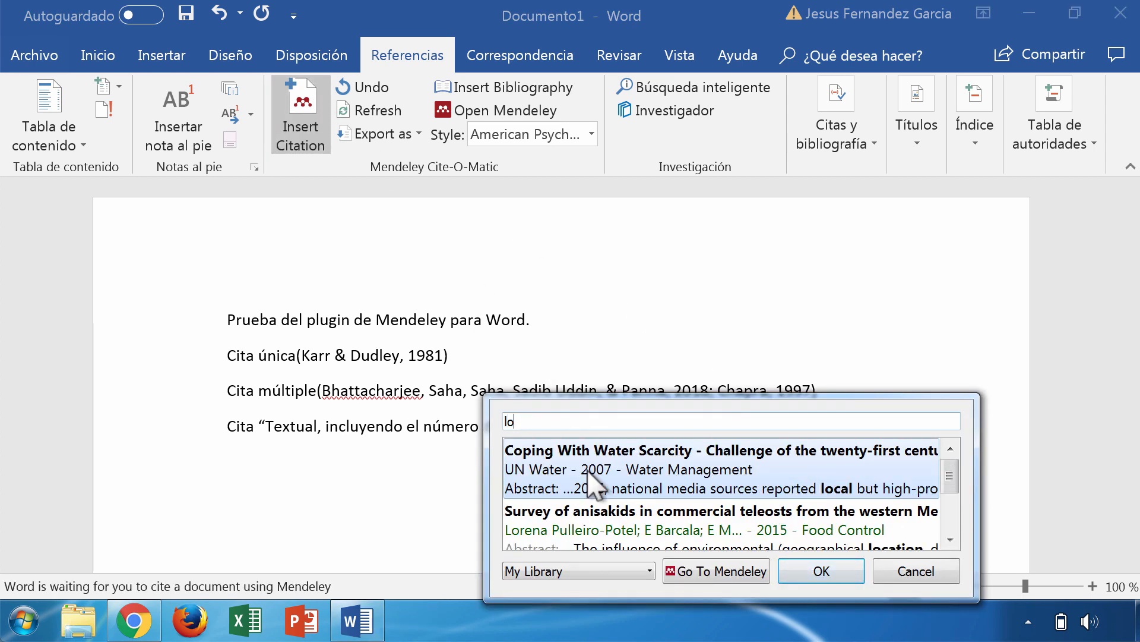
left_click(657, 532)
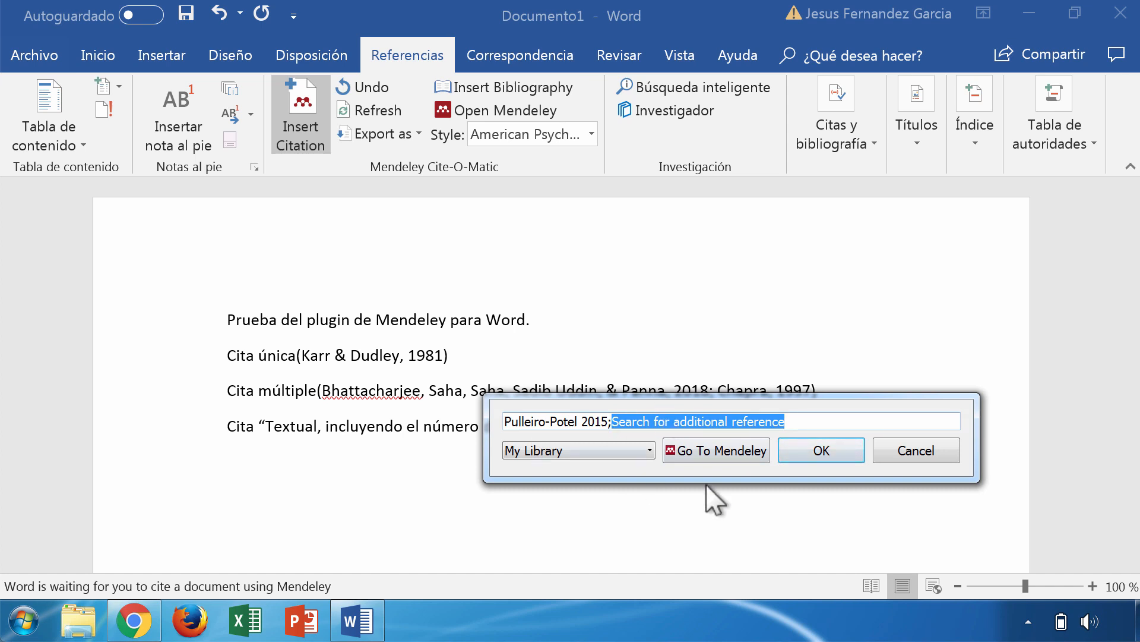
left_click(547, 418)
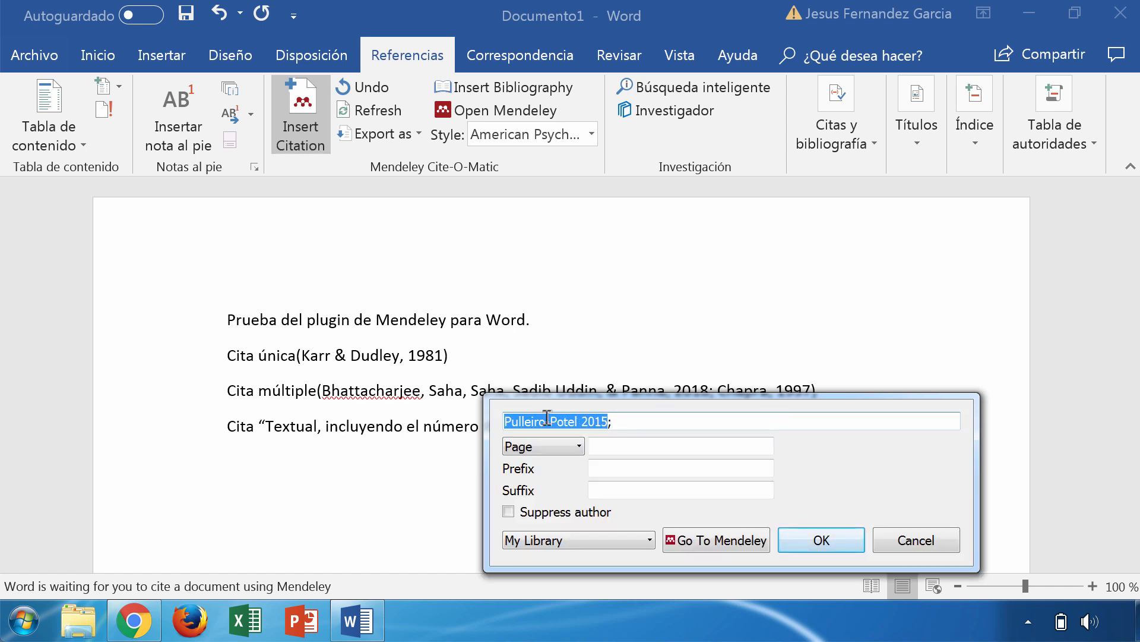
left_click(637, 449)
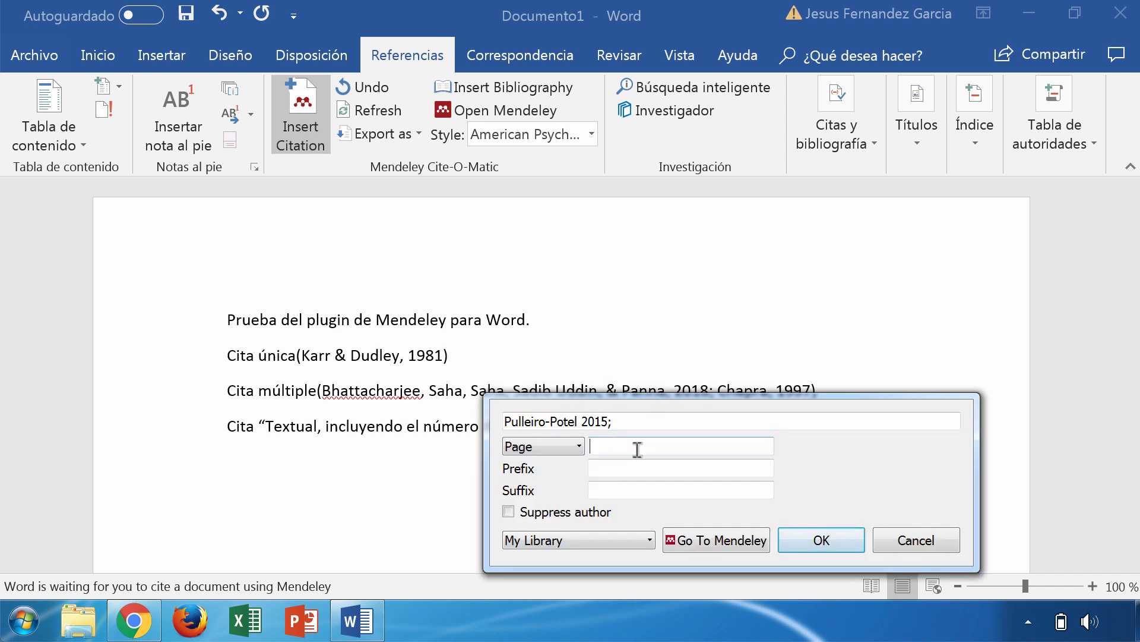
left_click(831, 535)
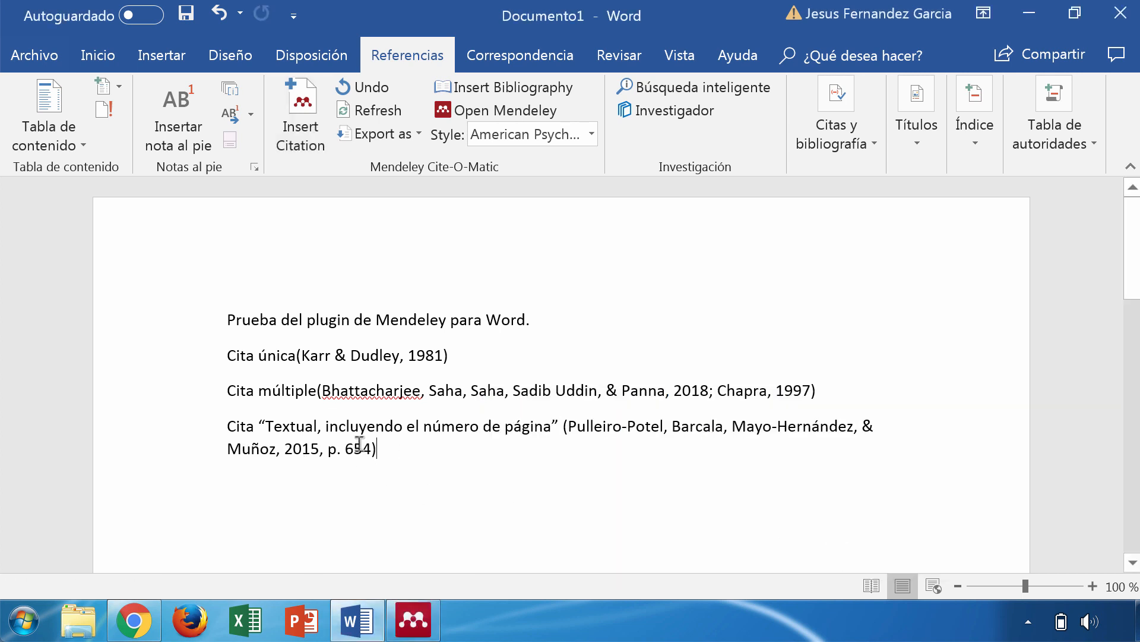
Add the line "Cita en la que el autor es eliminado del paréntesis. Como sostiene", ending with the surname of the "Surface Water-Quality Modeling" author
key("Return")
type("Cita ")
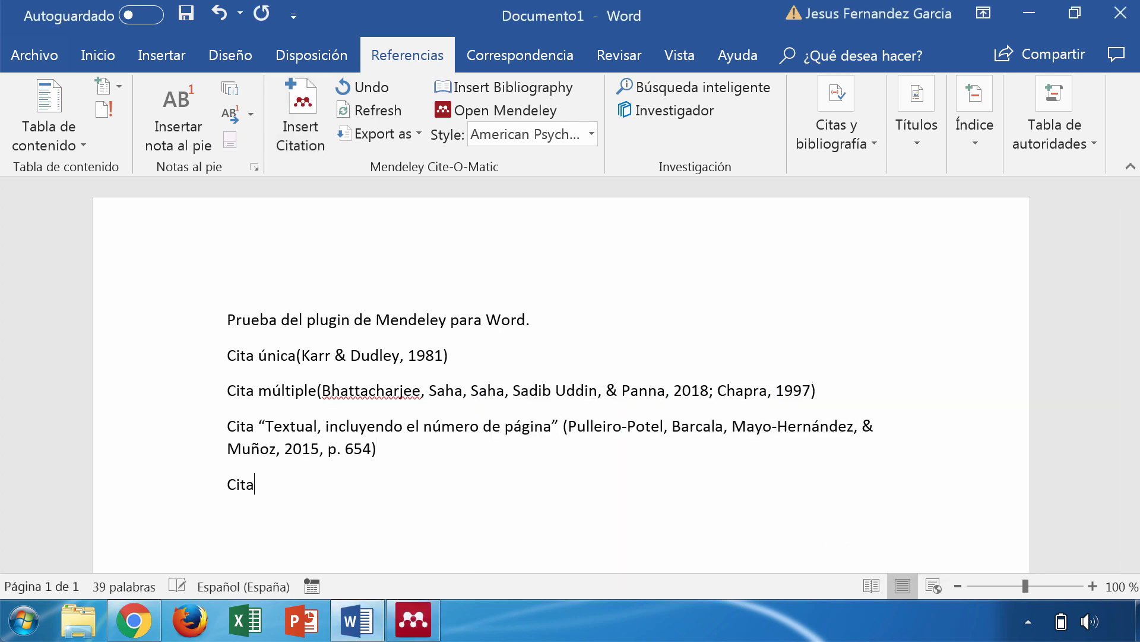
type("en la que el autor ")
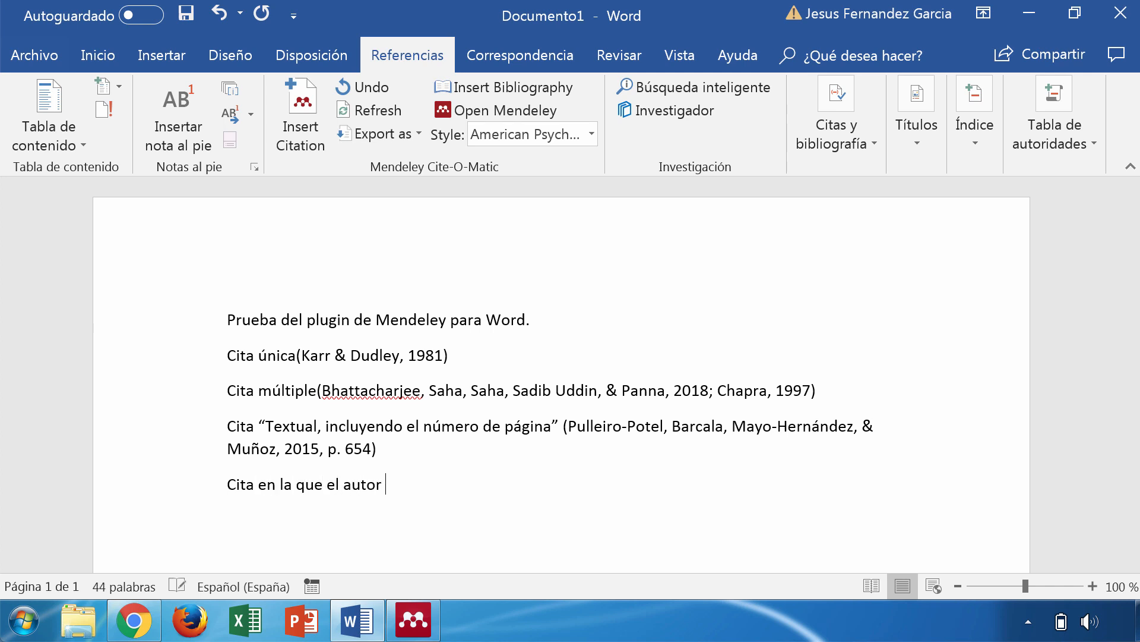
type("es eliminado del par")
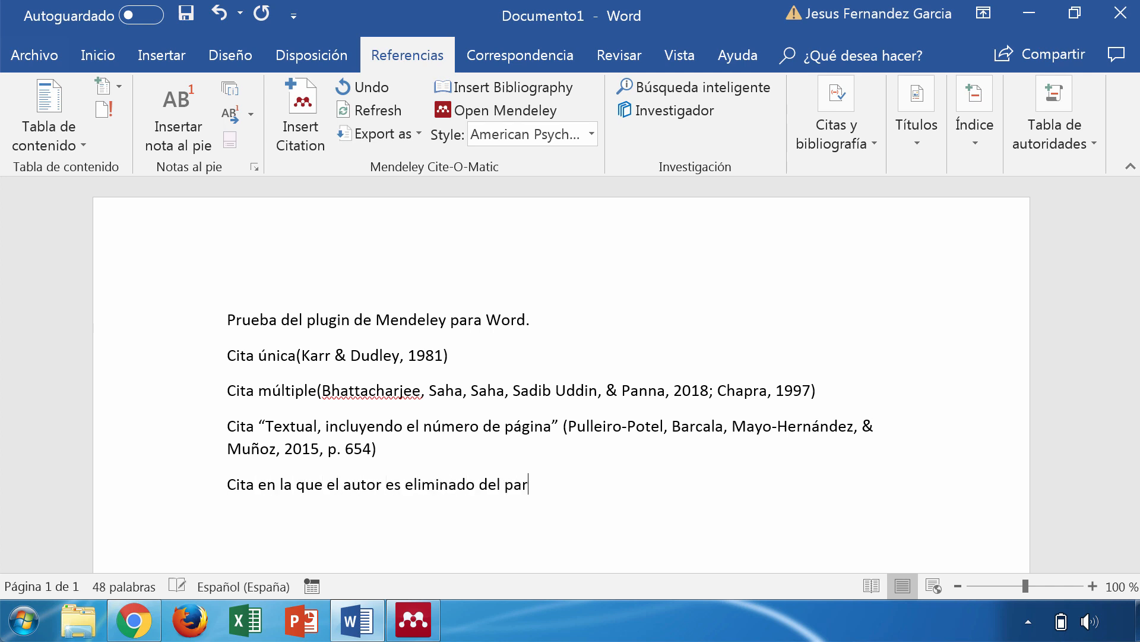
type("éntesis. Como sostiene")
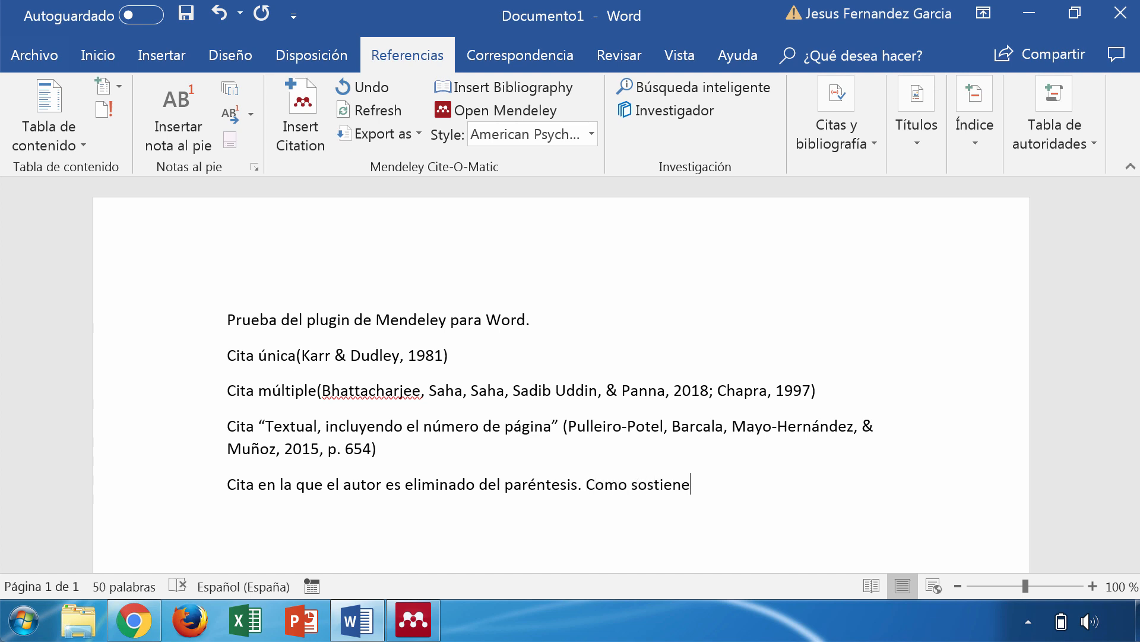
type(" Chapra")
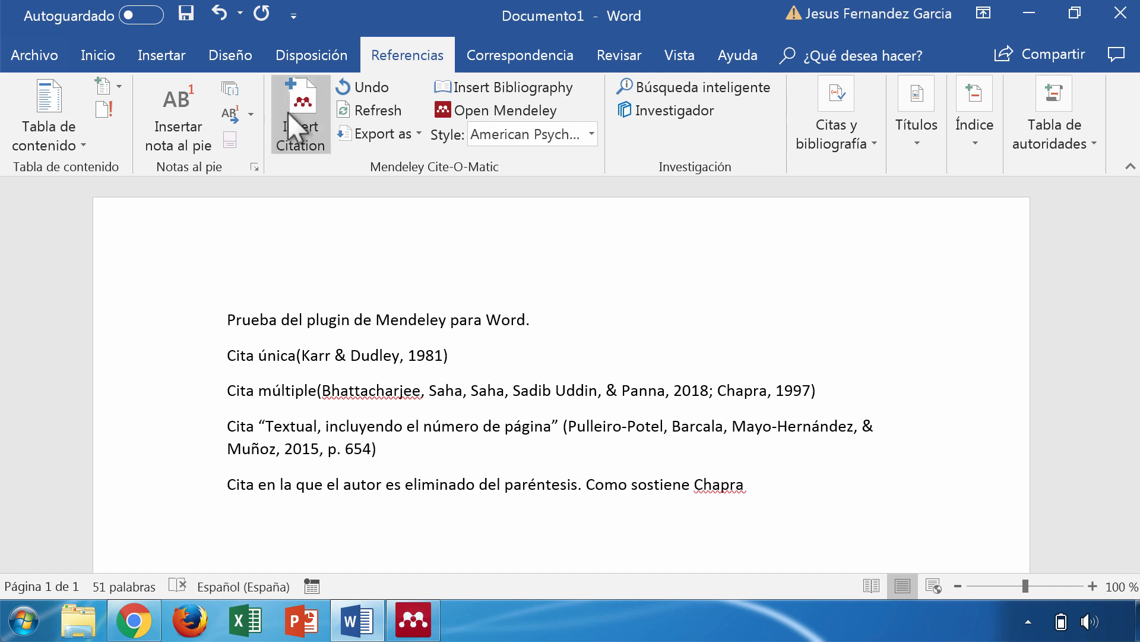
Insert a citation of the 1997 "Surface Water-Quality Modeling" reference at the end of the "Como sostiene" line
left_click(291, 116)
type("chapr")
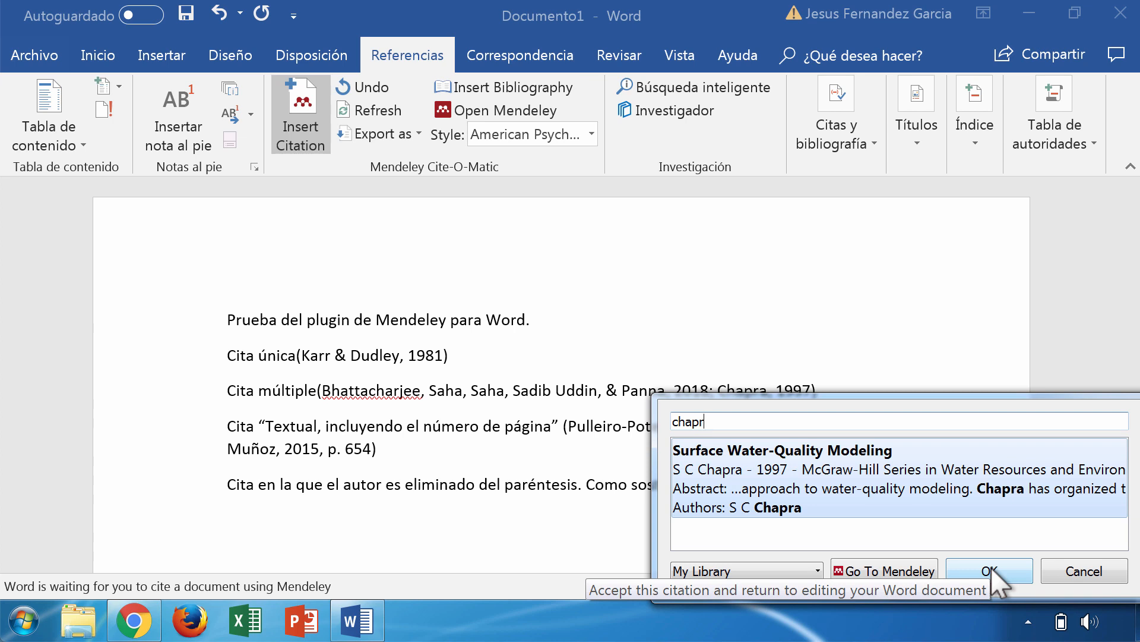
left_click(988, 571)
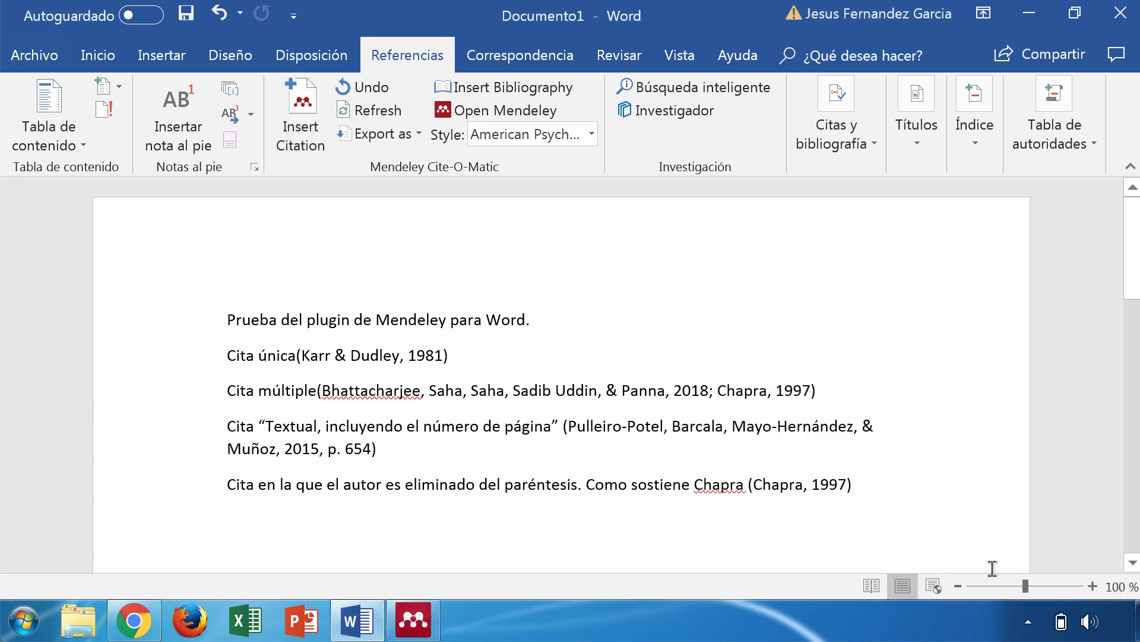
Edit the citation at the end of the "Como sostiene" line to suppress the author
left_click(800, 486)
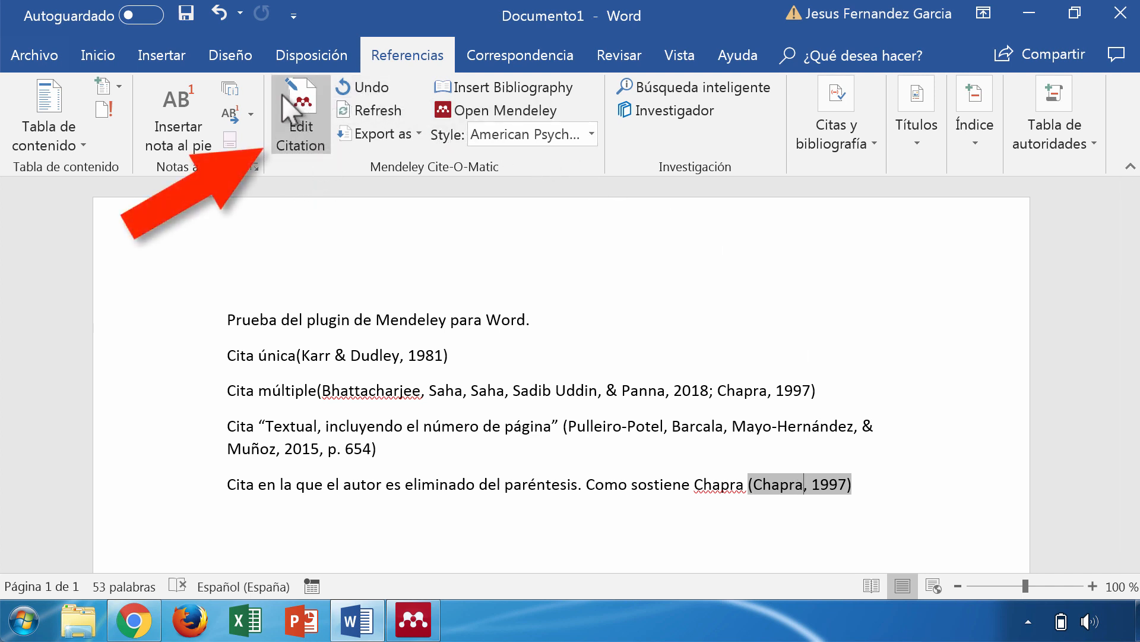
left_click(302, 127)
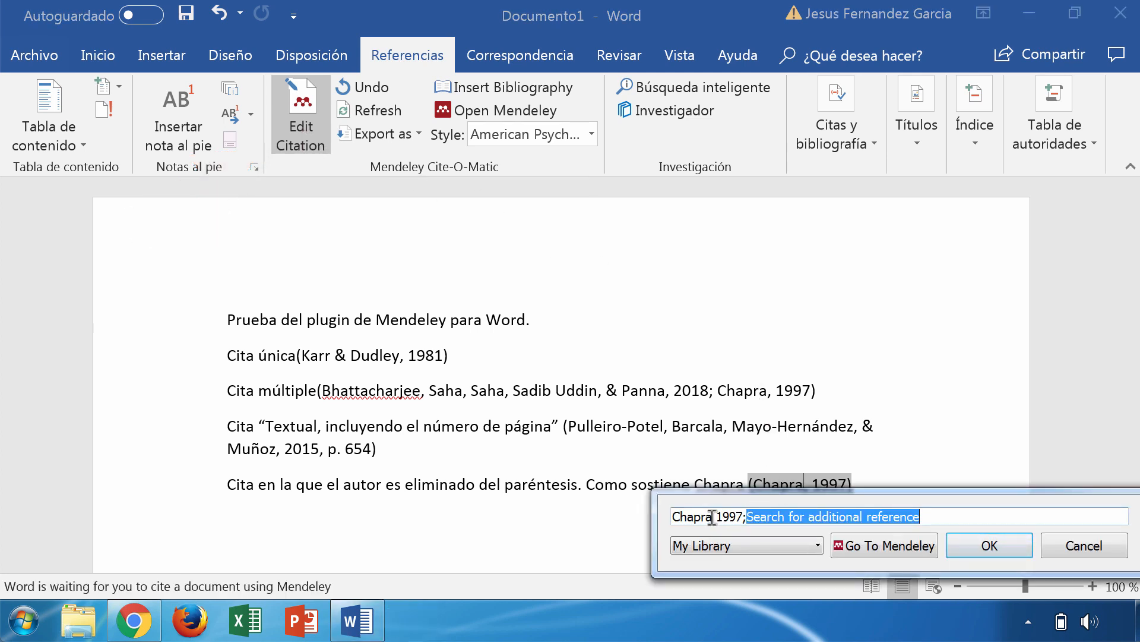
left_click(712, 517)
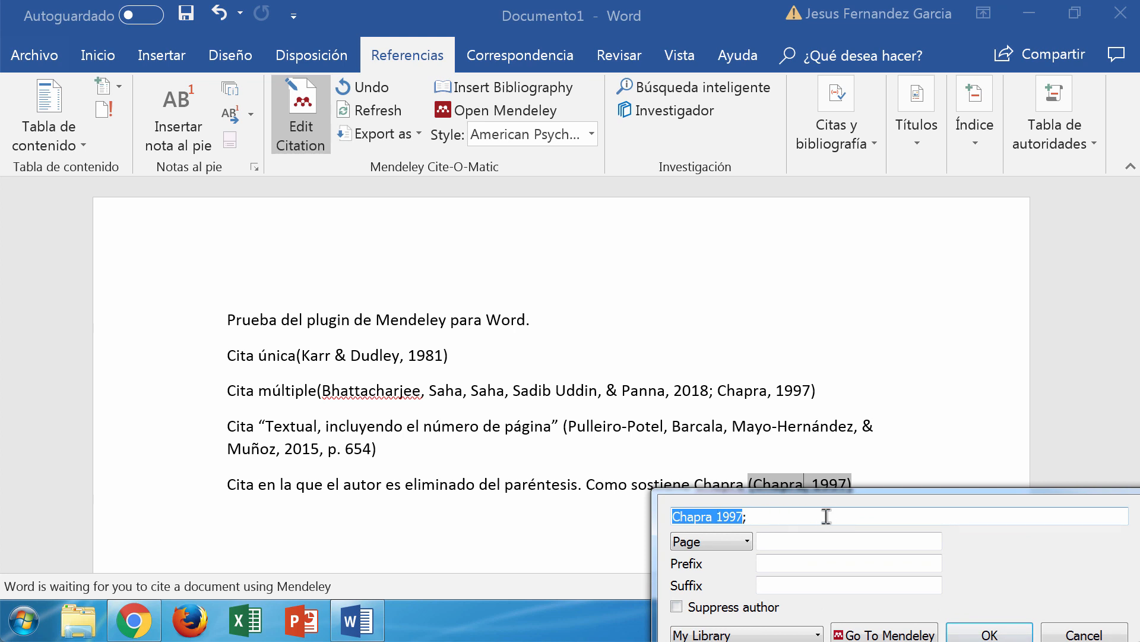
left_click_drag(849, 499, 523, 252)
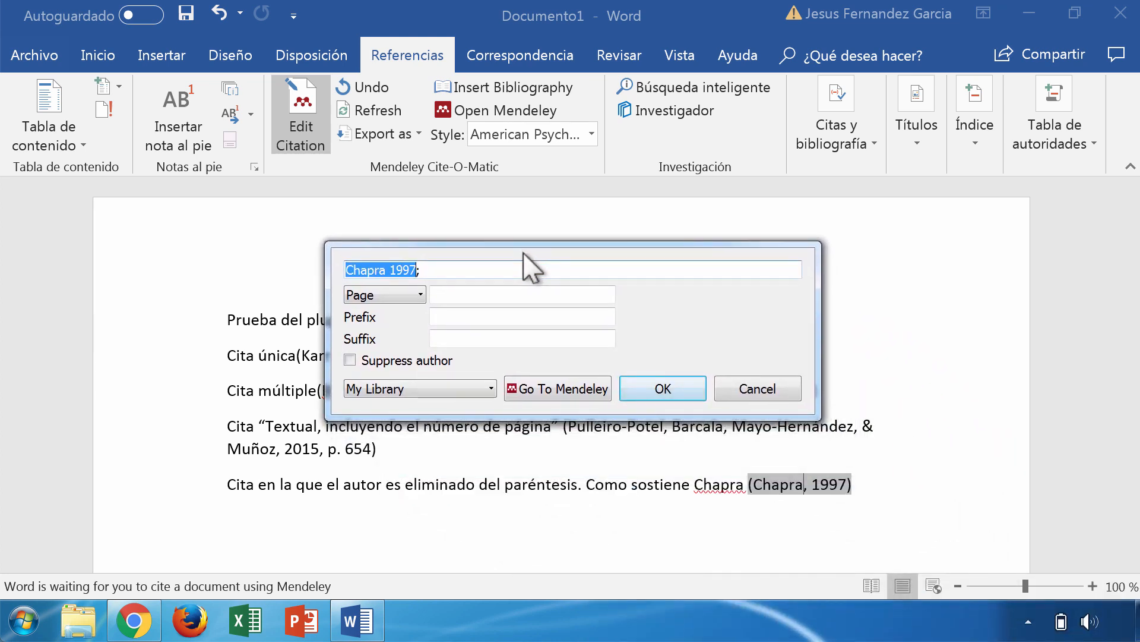
left_click(350, 360)
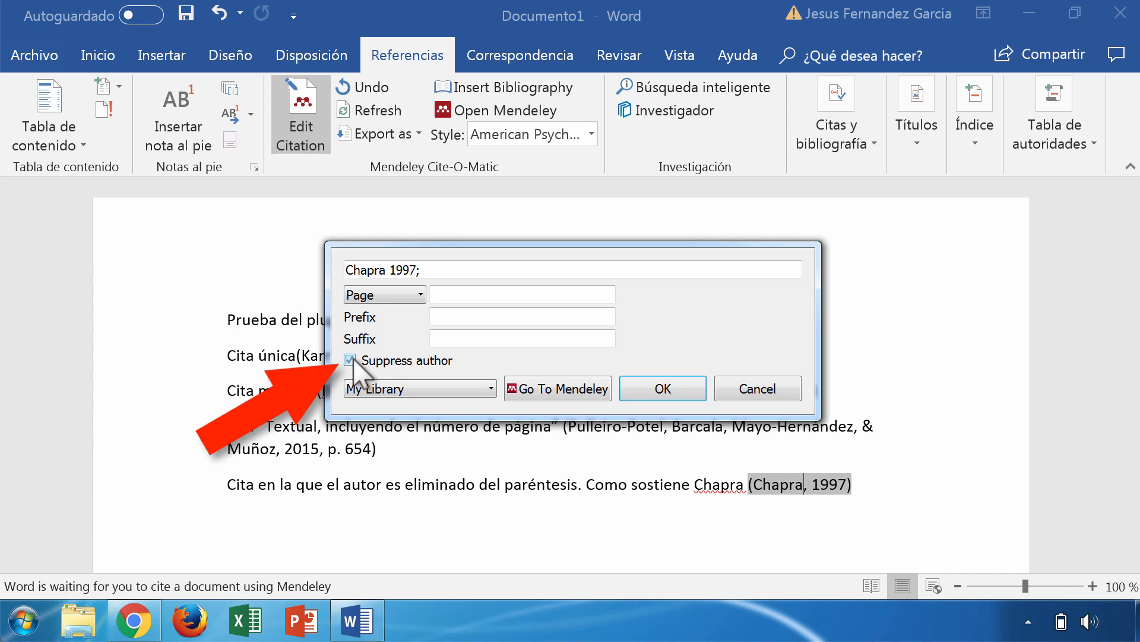
left_click(663, 389)
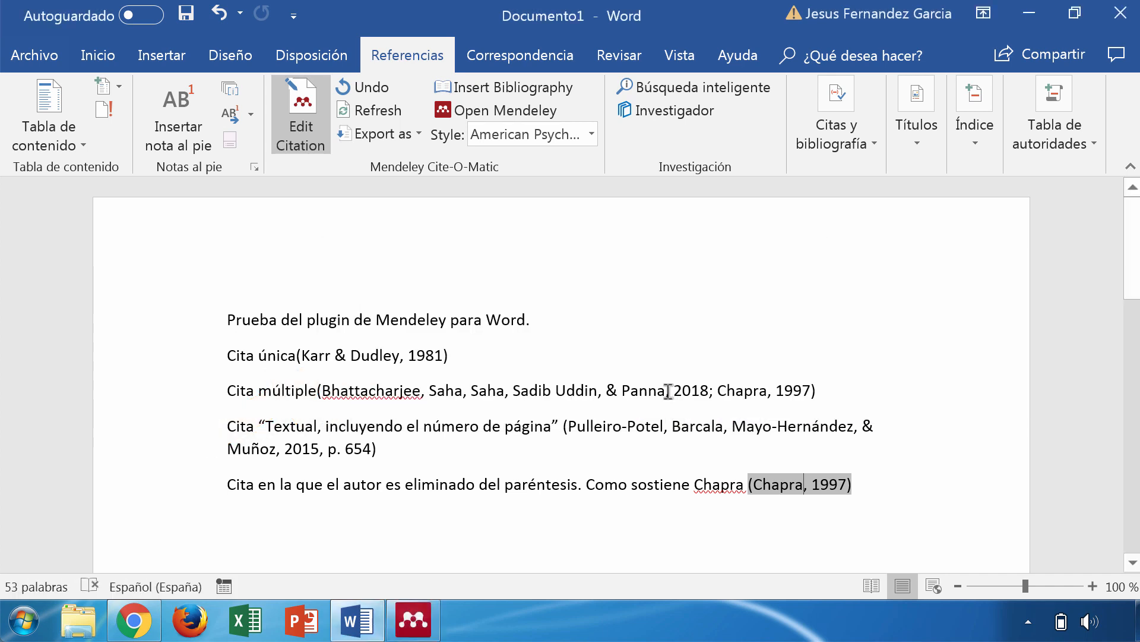
Add the heading "Bibliografía Final." below the author-suppressed citation, separated by an empty line and followed by a new line
left_click(851, 484)
key("Return")
key("Return")
type("Bibliografía Final.")
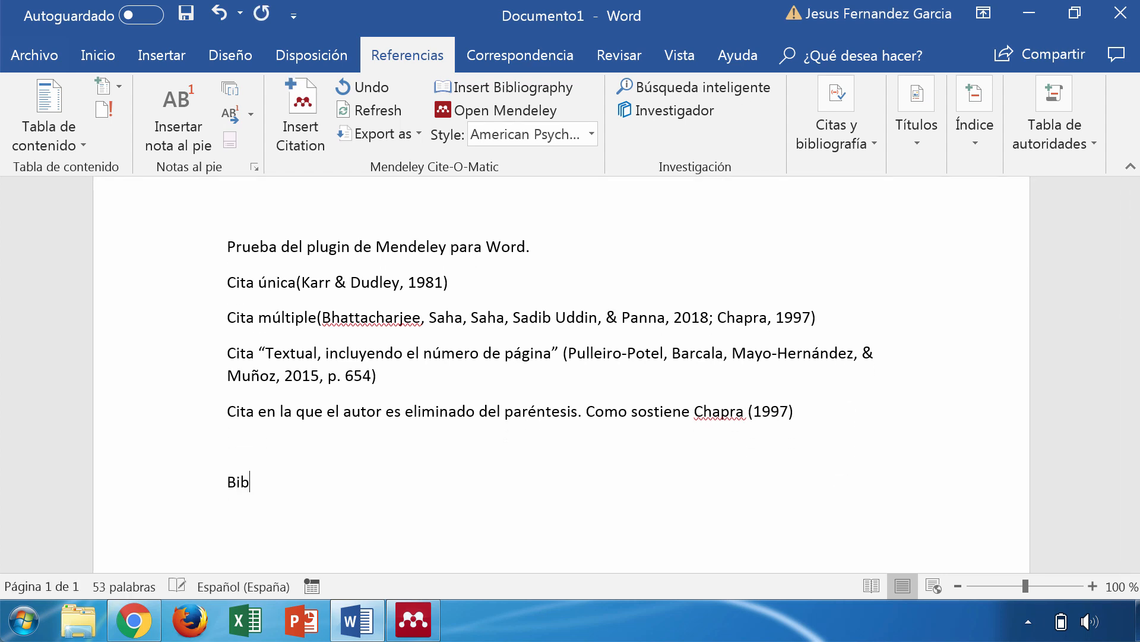
key("Return")
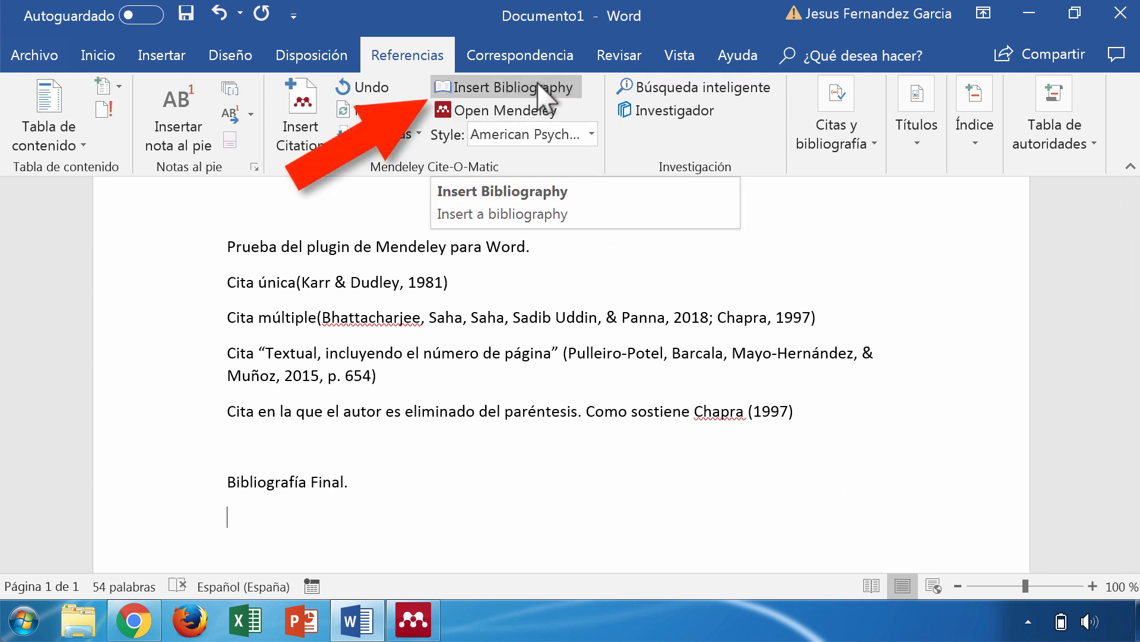
Insert the Mendeley bibliography under "Bibliografía Final." and look through its entries
left_click(523, 89)
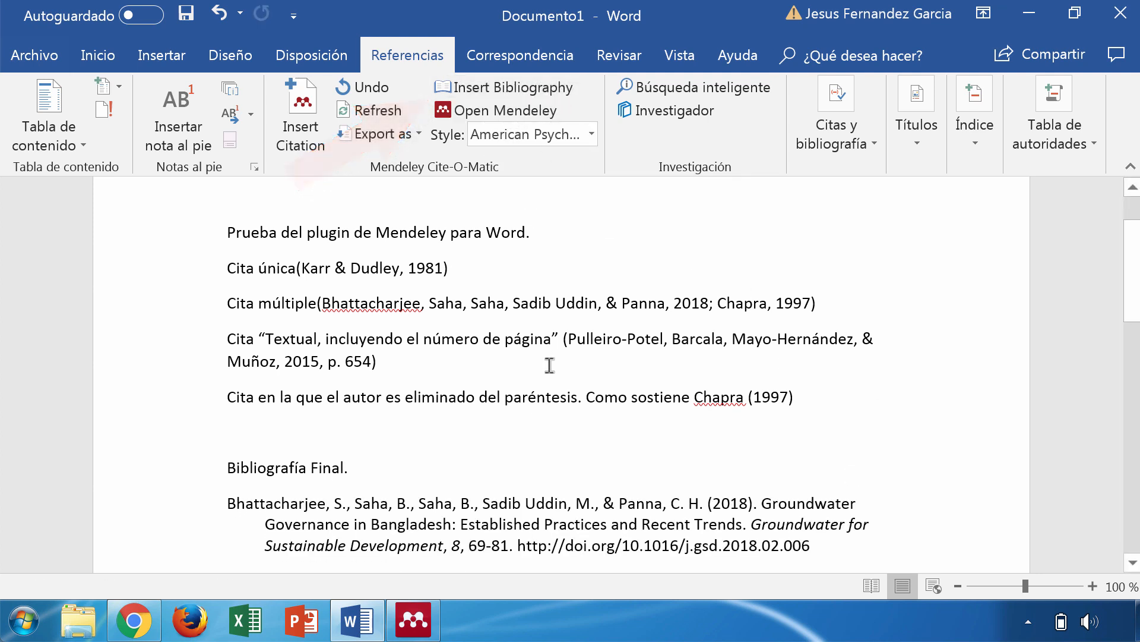
scroll(547, 364, "down", 4)
scroll(547, 363, "down", 1)
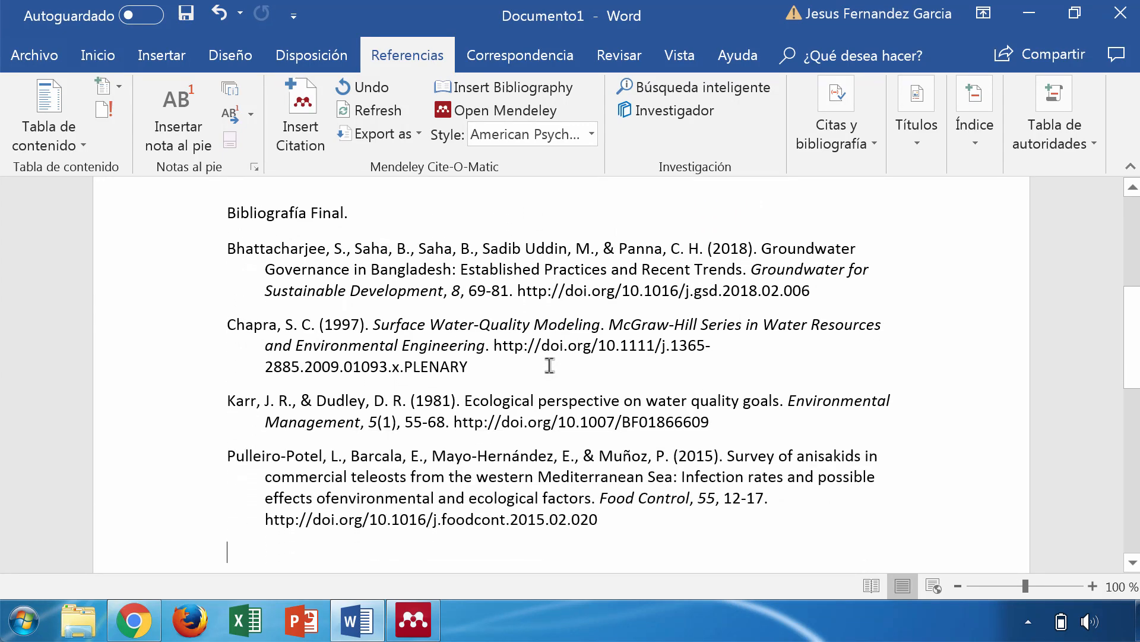
scroll(549, 364, "up", 5)
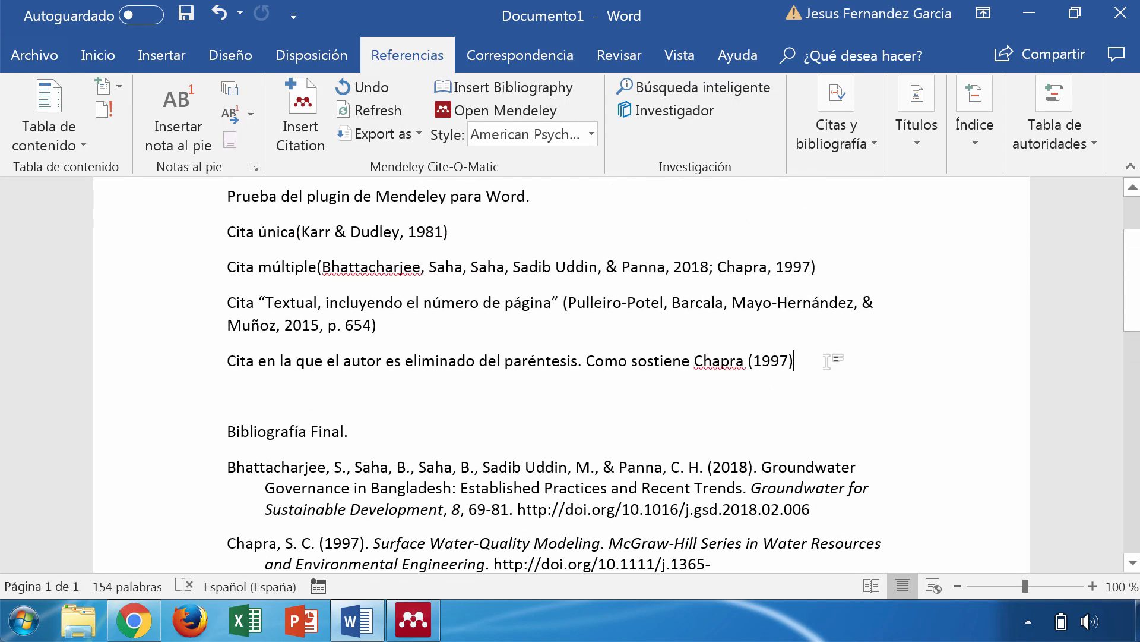
Add the line "Bibliografía dinámica" directly below the author-suppressed citation line
left_click(831, 359)
key("Return")
type("Bibliografía ")
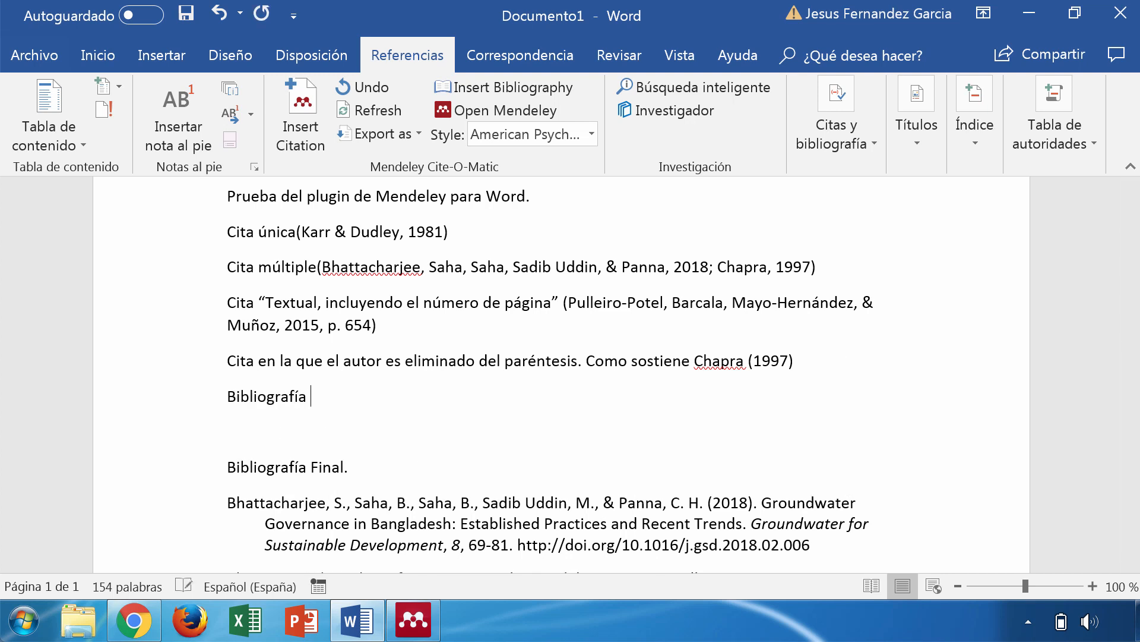
type("dinámica")
scroll(550, 368, "down", 1)
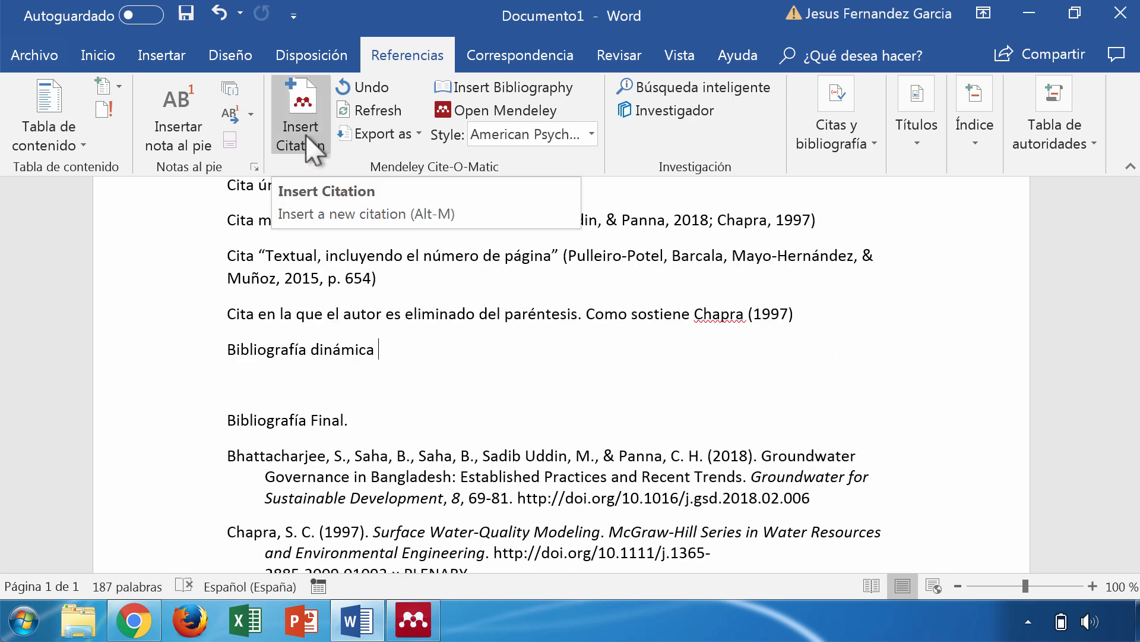
Insert a citation of the 2014 "Hypoxia inducible transcription factor (HIF-1)" reference after "Bibliografía dinámica" and check the bibliography
left_click(305, 134)
type("a")
scroll(445, 470, "down", 3)
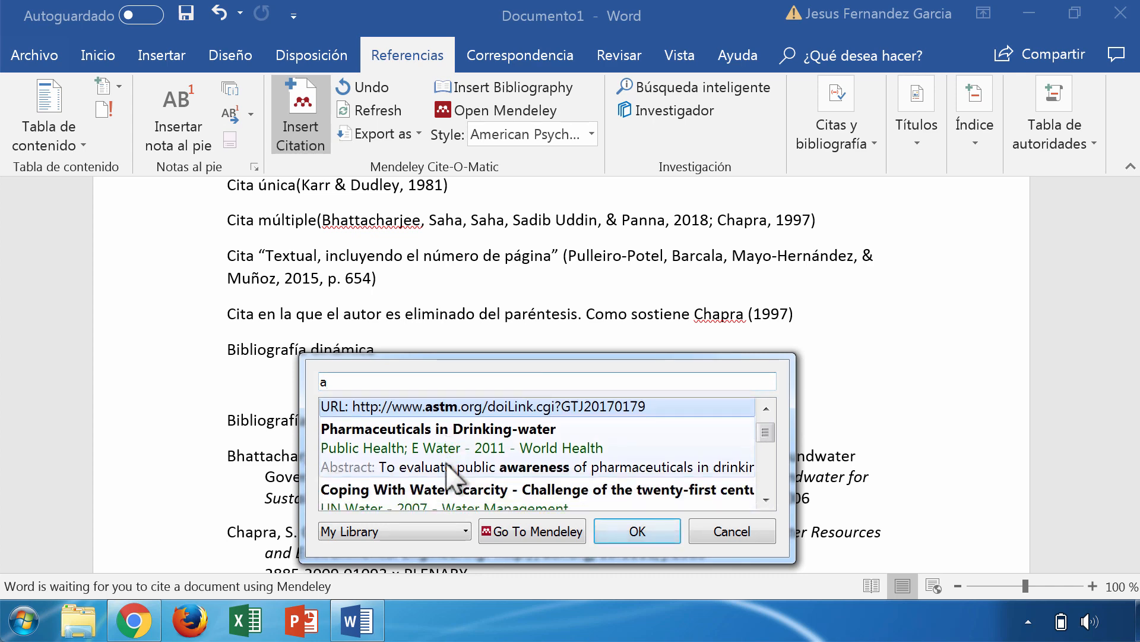
scroll(451, 472, "down", 2)
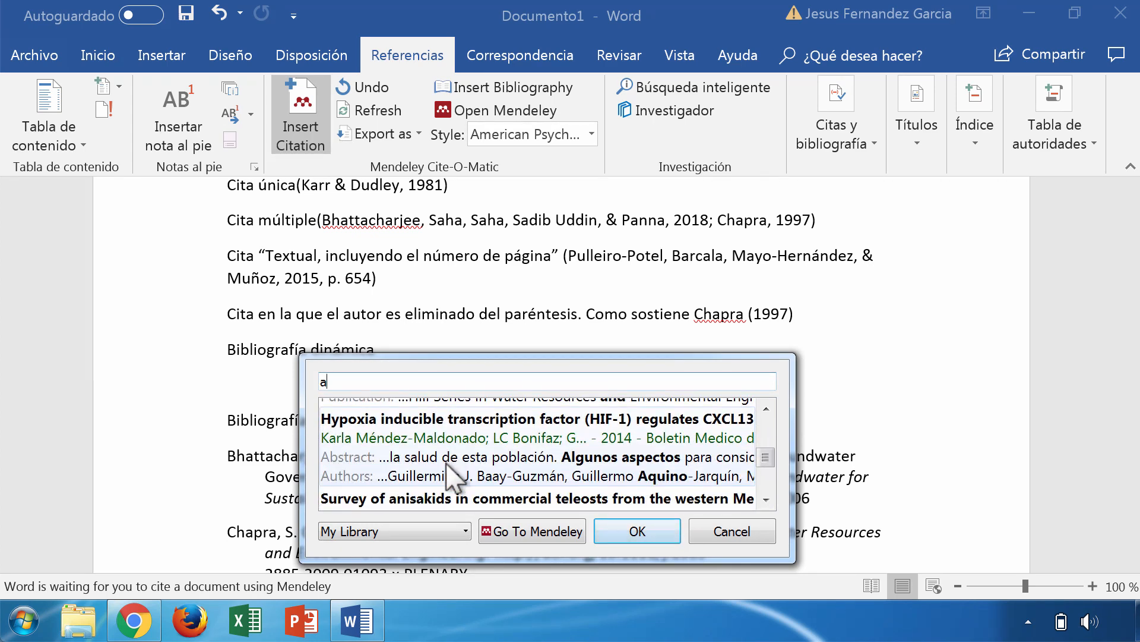
left_click(446, 462)
left_click(635, 408)
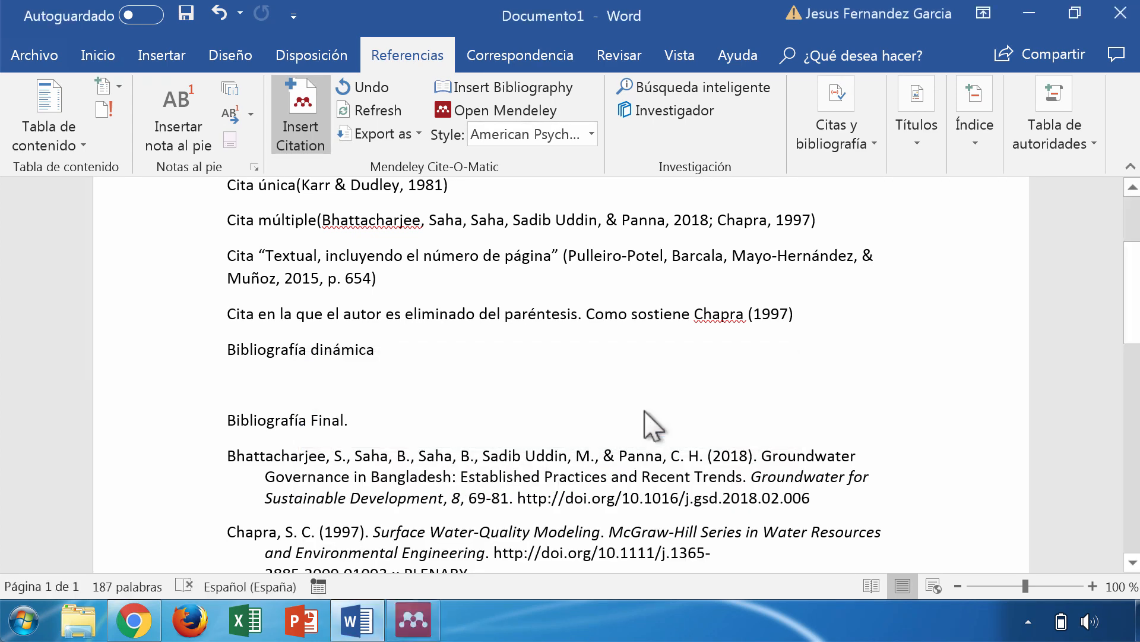
scroll(646, 412, "down", 5)
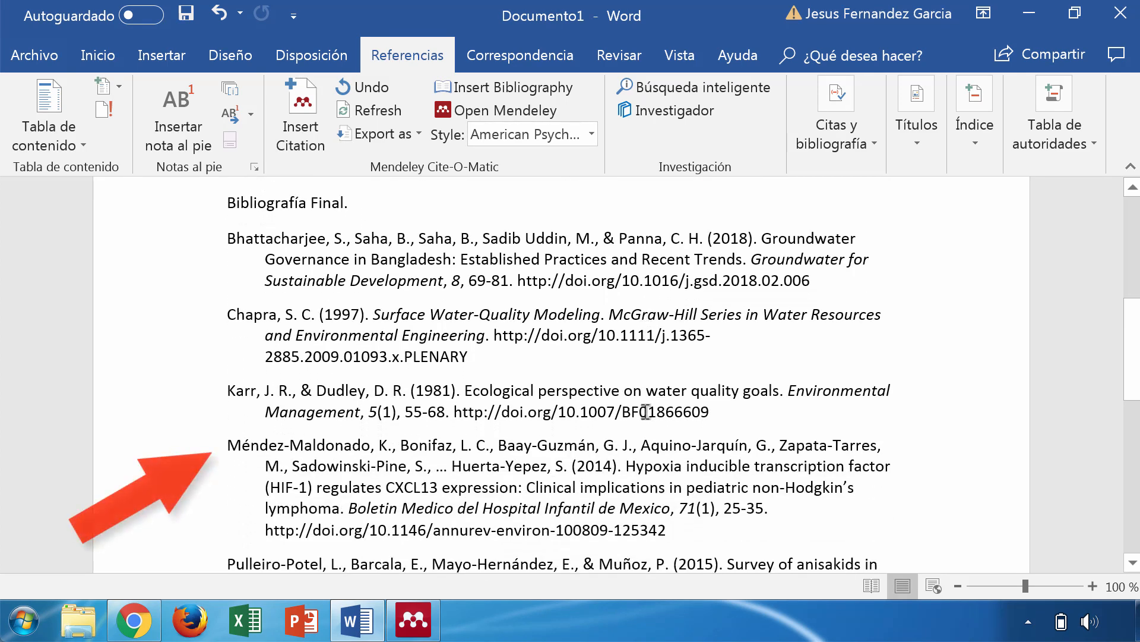
scroll(588, 461, "down", 4)
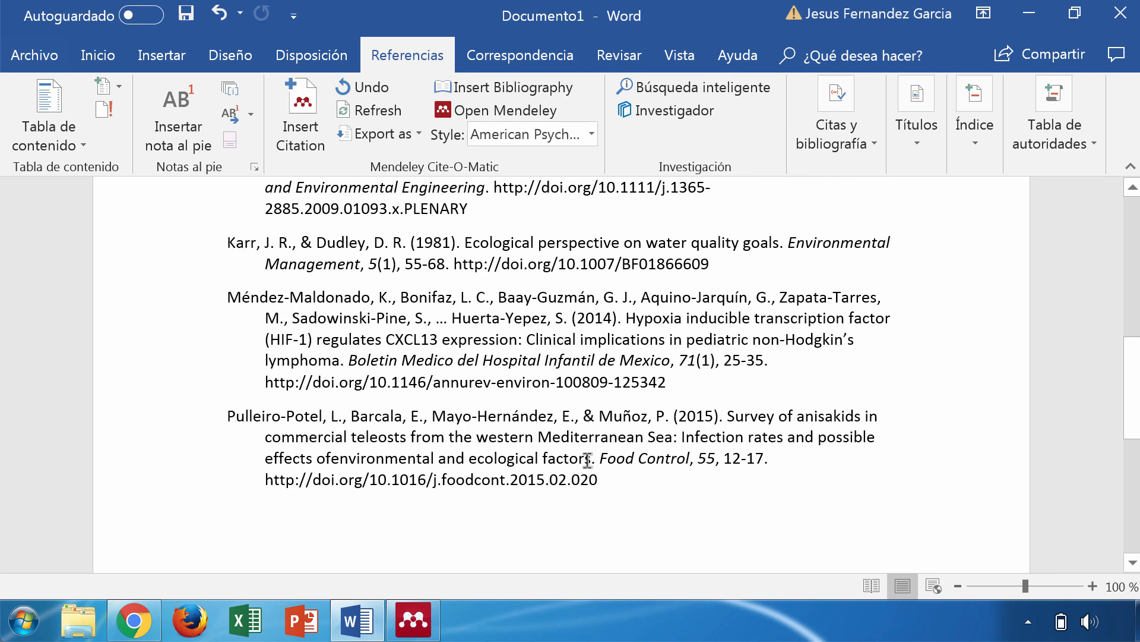
Delete the 2014 citation after "Bibliografía dinámica" and refresh the citations and bibliography
scroll(588, 461, "up", 5)
key("ctrl+z")
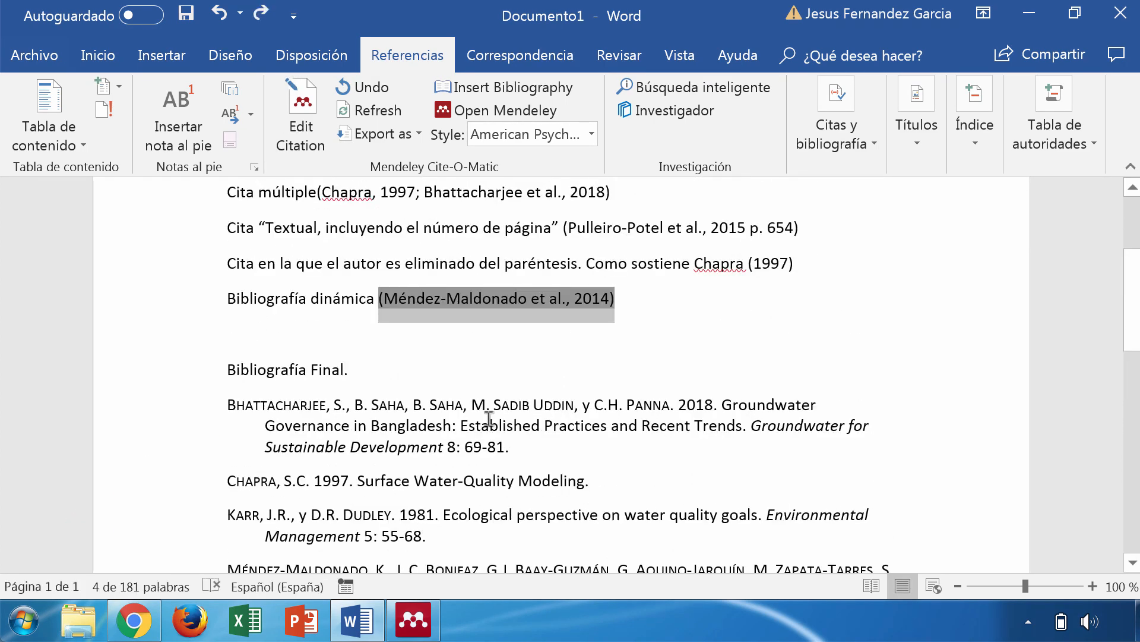
key("Delete")
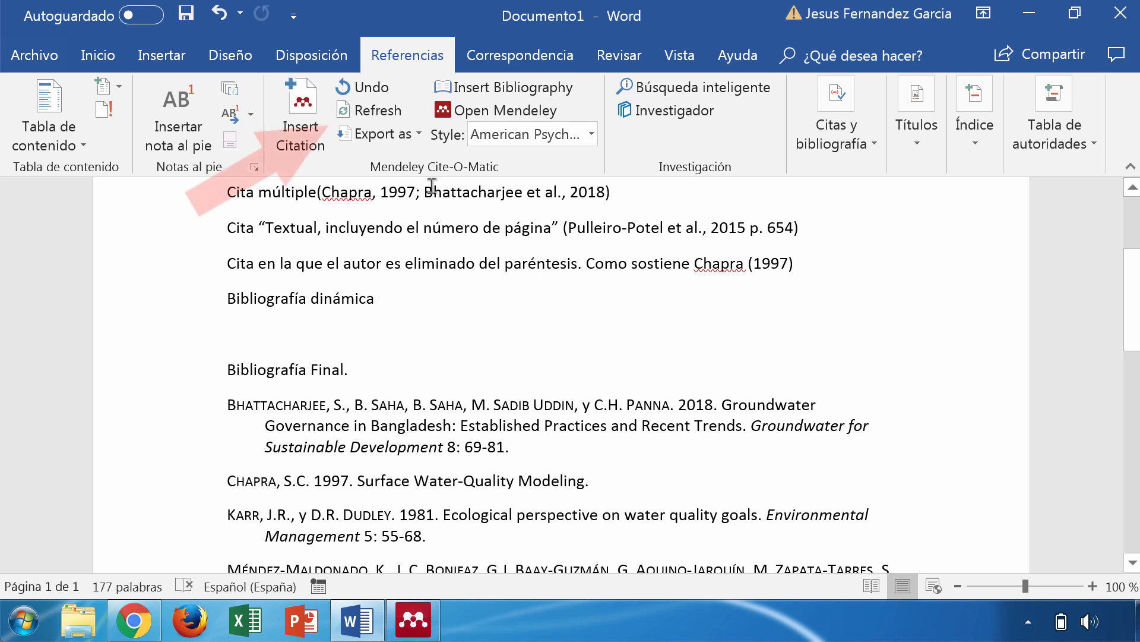
left_click(390, 108)
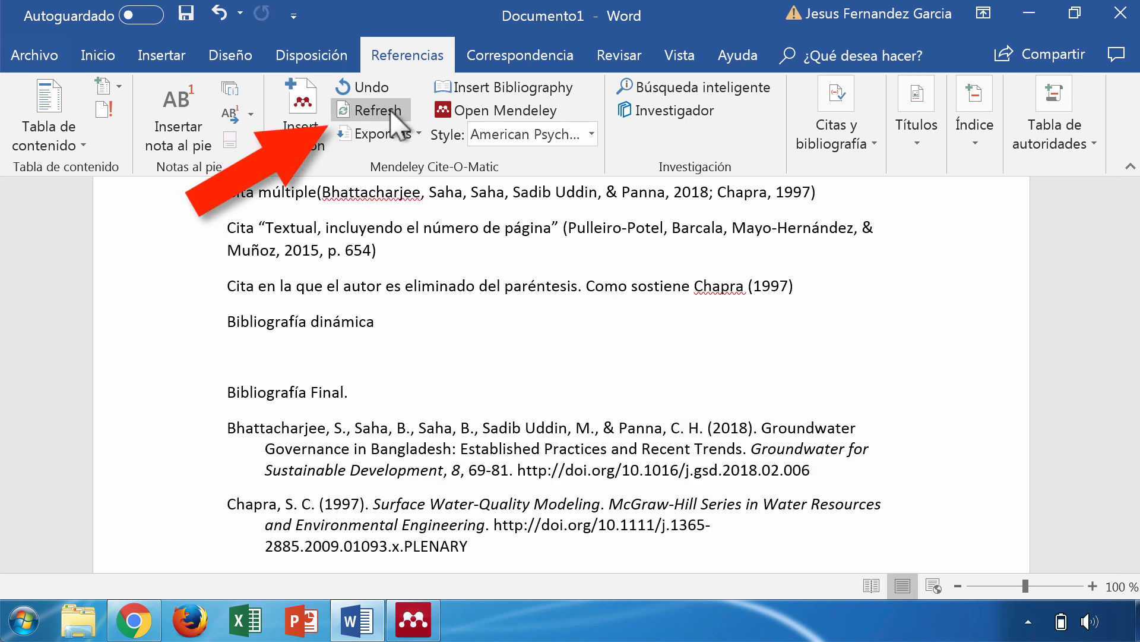
scroll(441, 344, "down", 5)
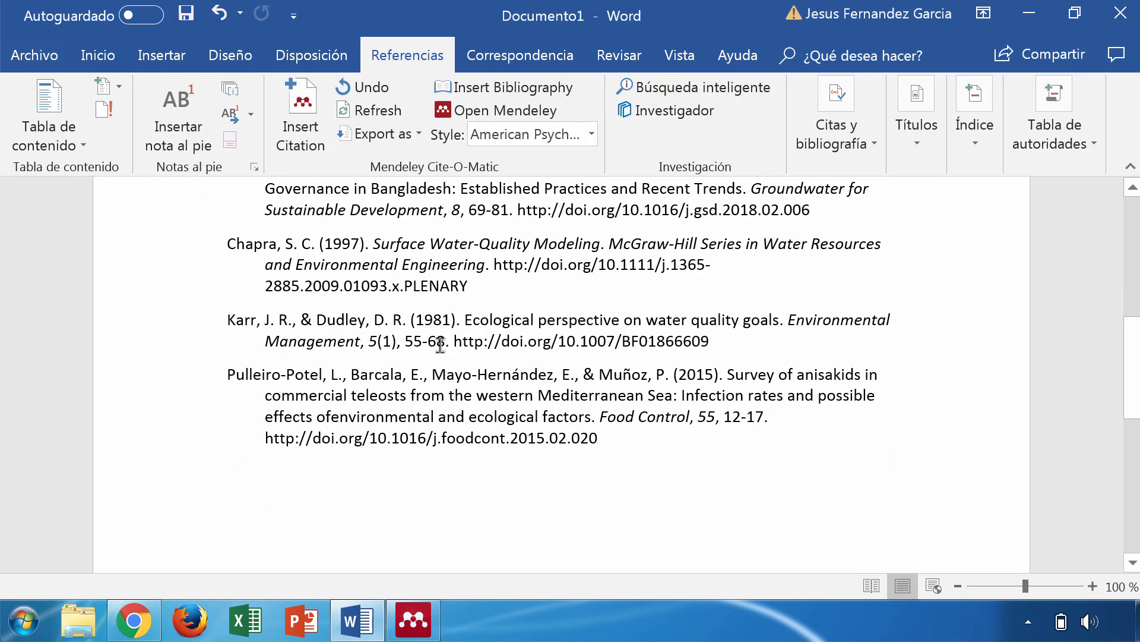
scroll(440, 344, "up", 5)
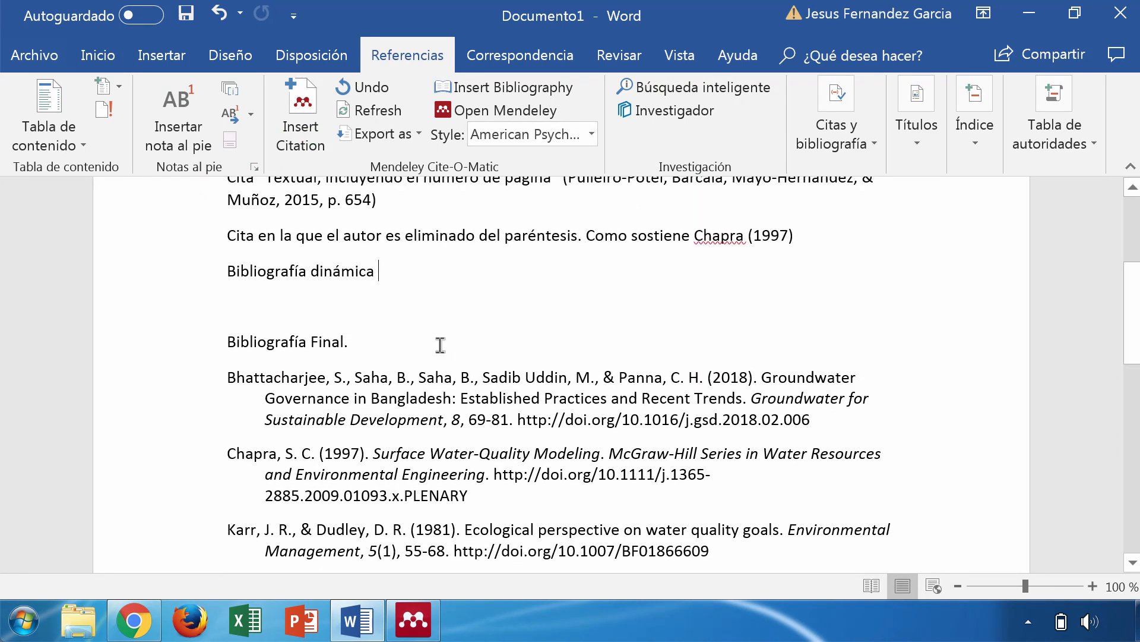
scroll(441, 345, "up", 5)
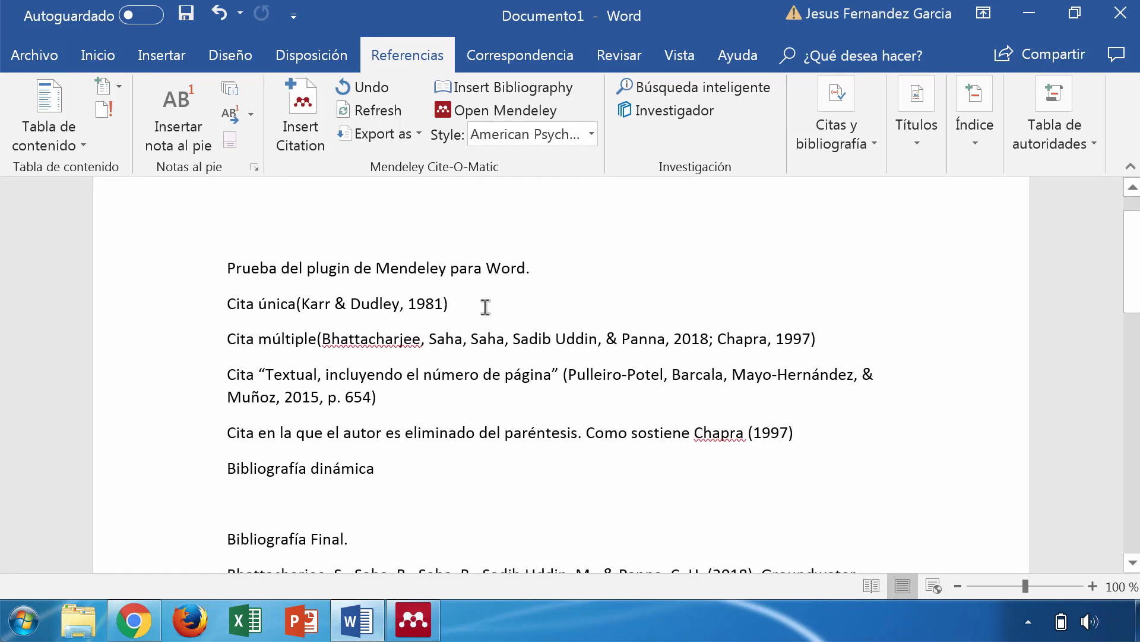
Try the Vancouver citation style on the document and restore American Psychological Association 6th edition
left_click(591, 133)
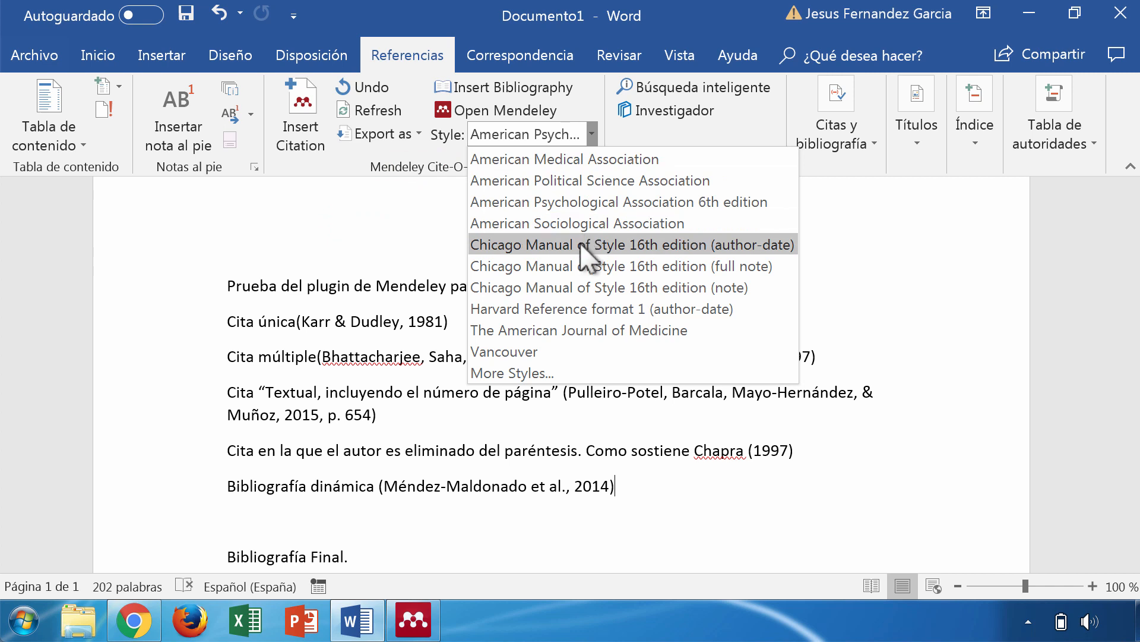
left_click(557, 350)
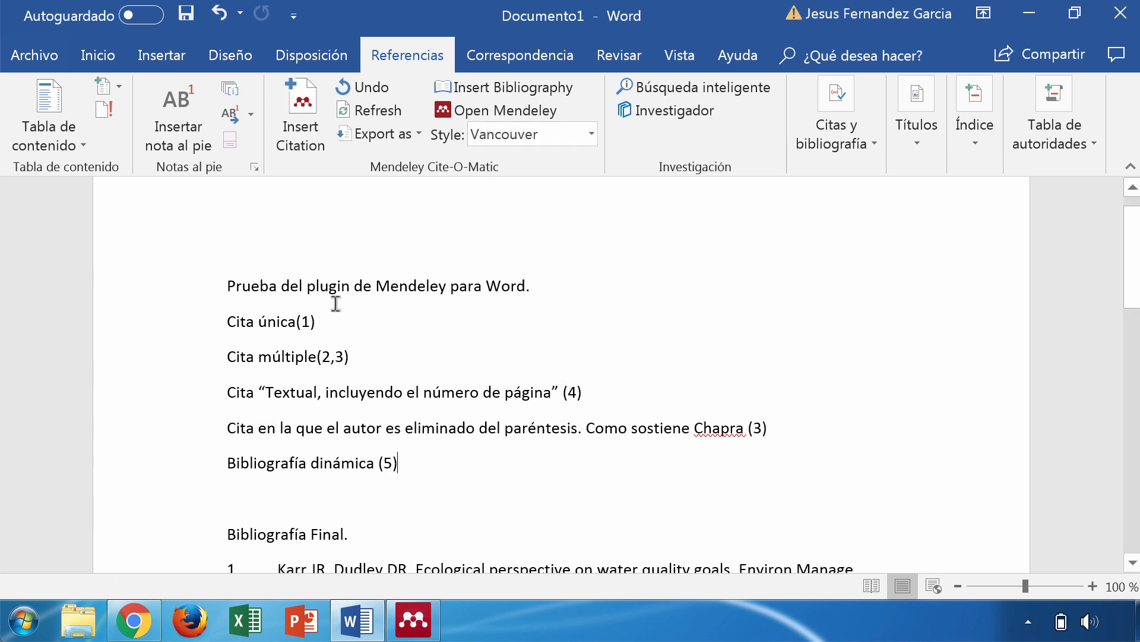
scroll(575, 463, "down", 8)
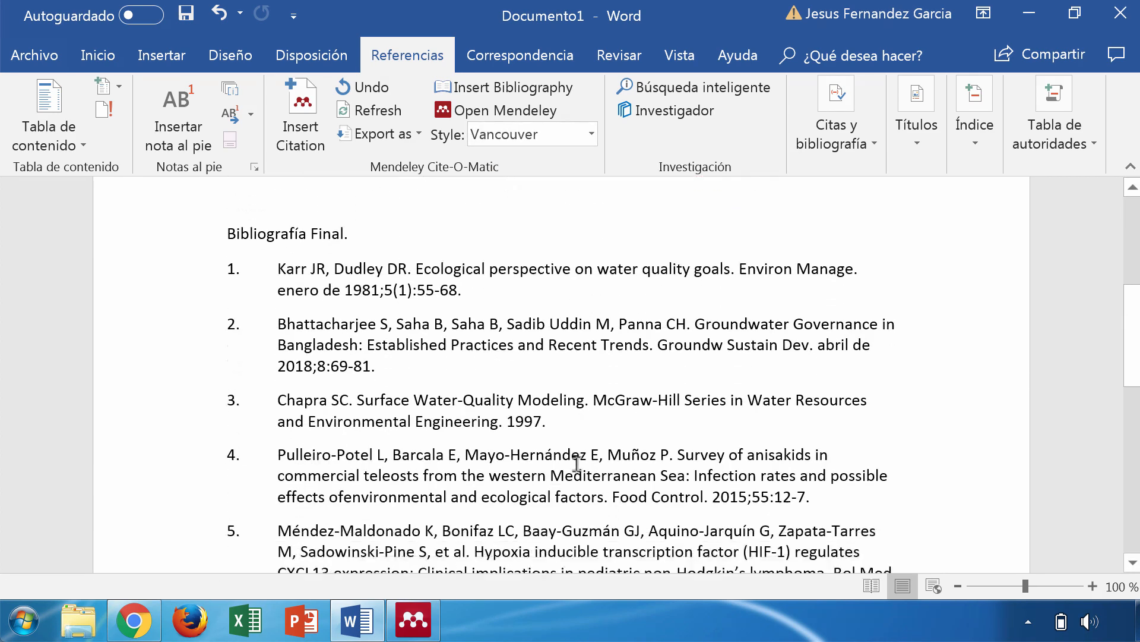
scroll(577, 463, "up", 8)
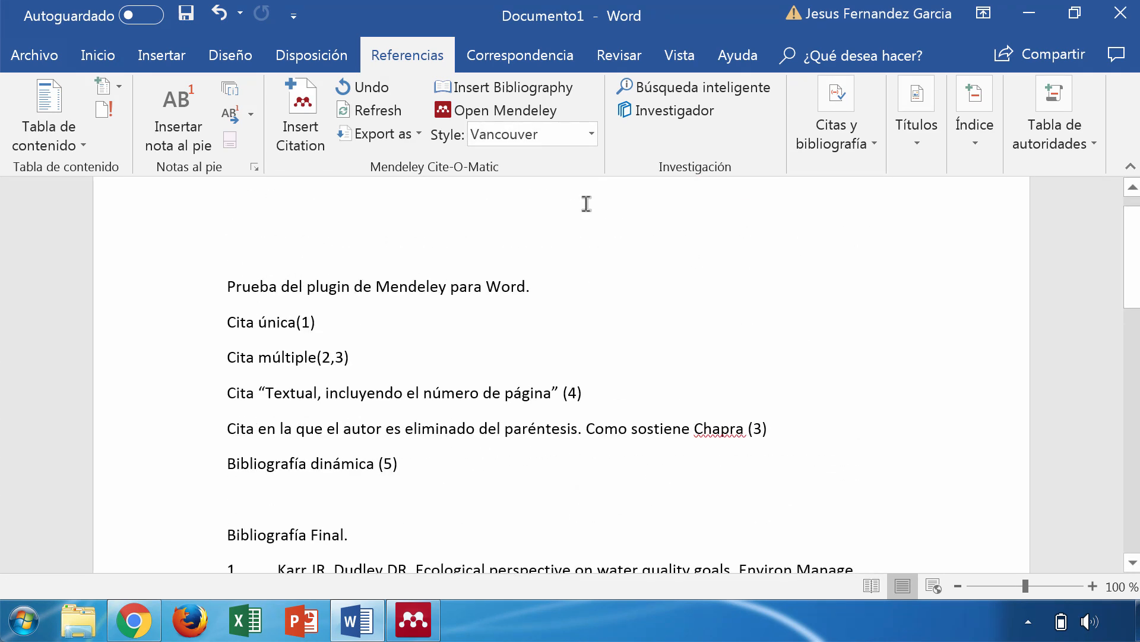
left_click(591, 134)
left_click(586, 196)
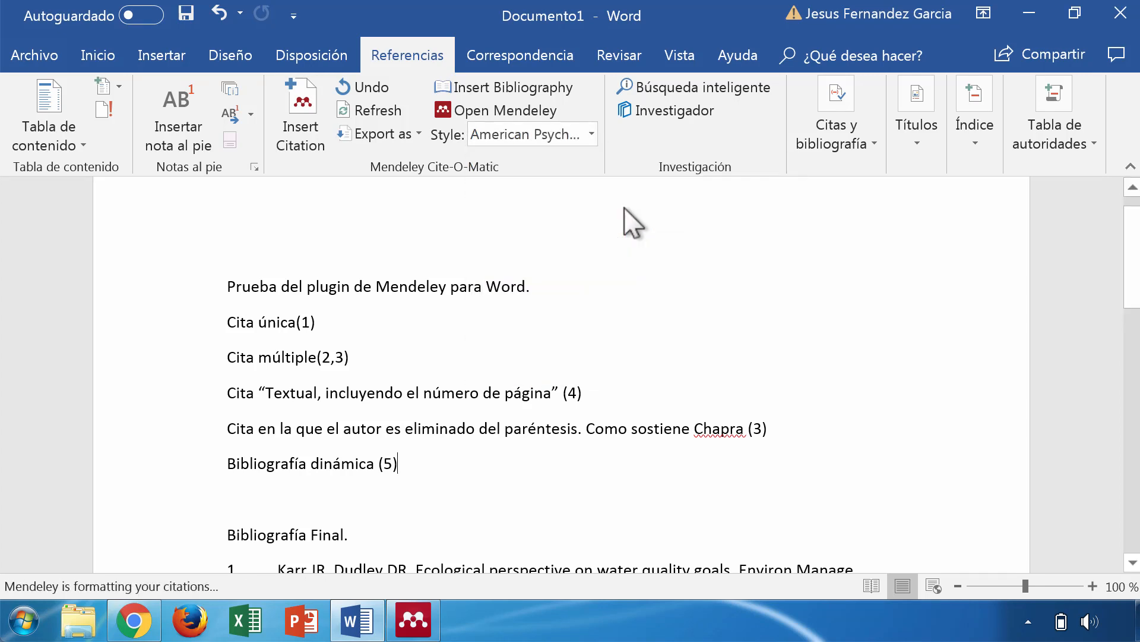
Search the additional citation styles for "journal of" and install the American Journal of Botany style
left_click(591, 135)
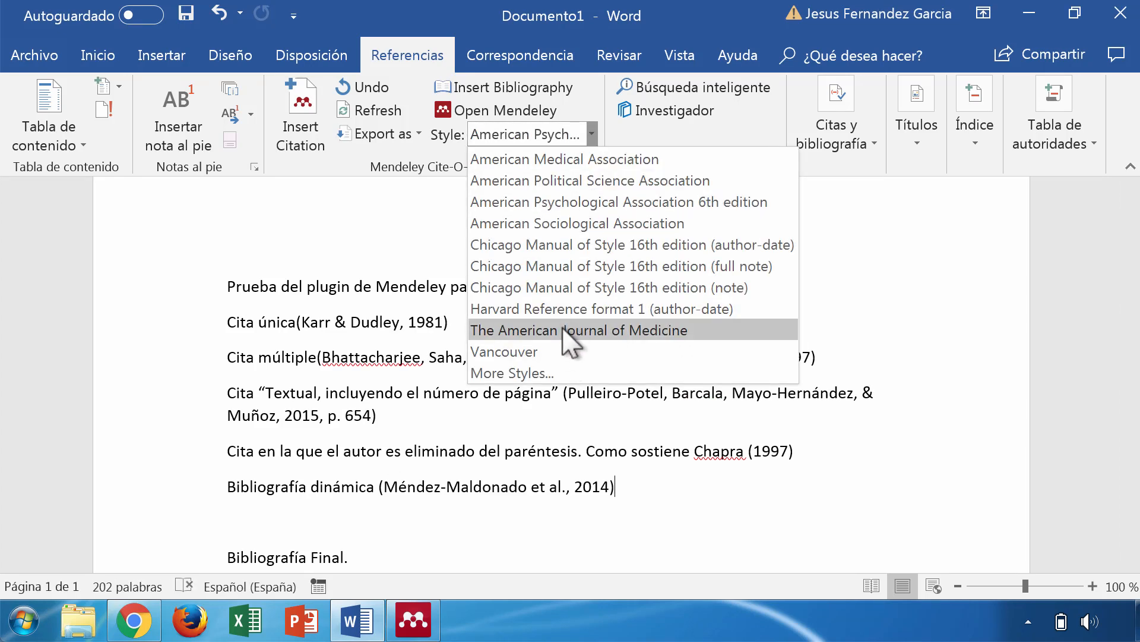
left_click(556, 372)
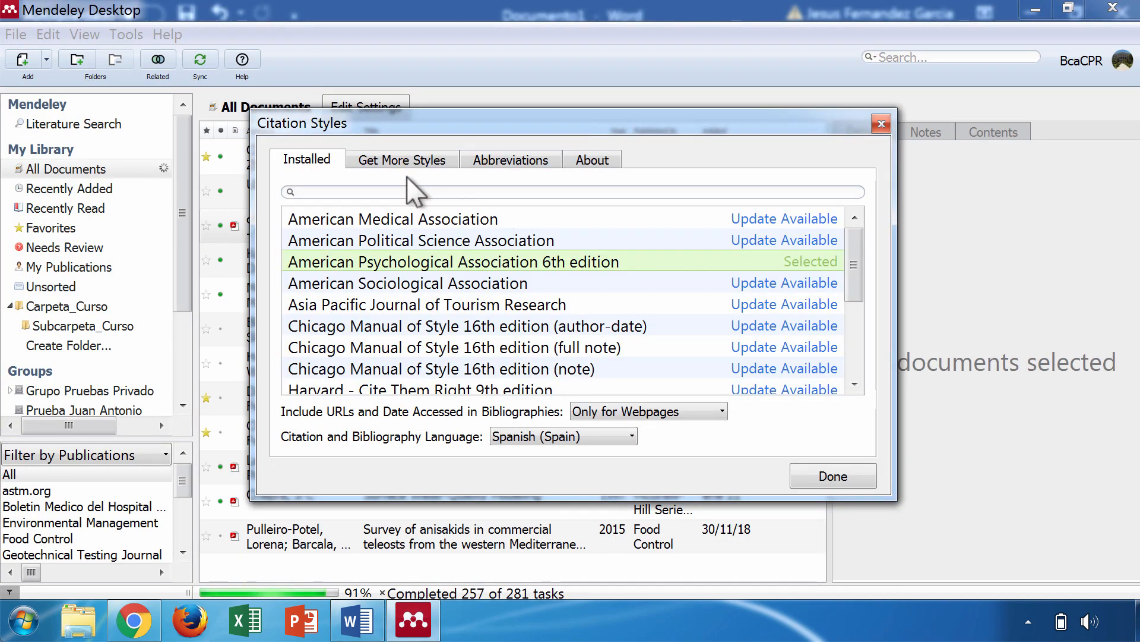
left_click(402, 162)
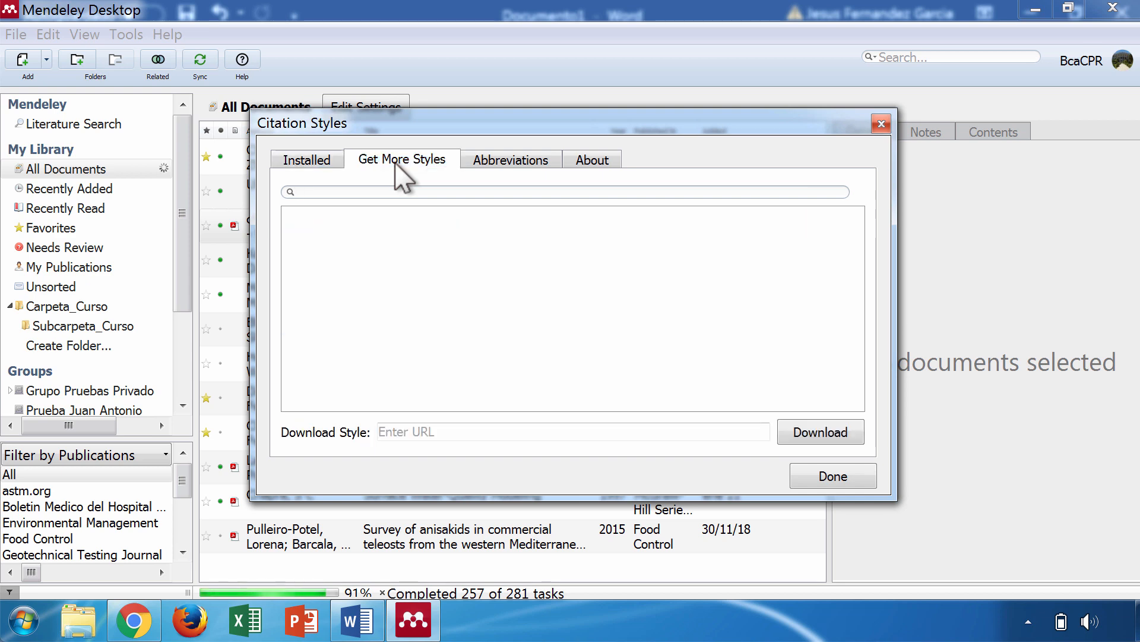
type("jo")
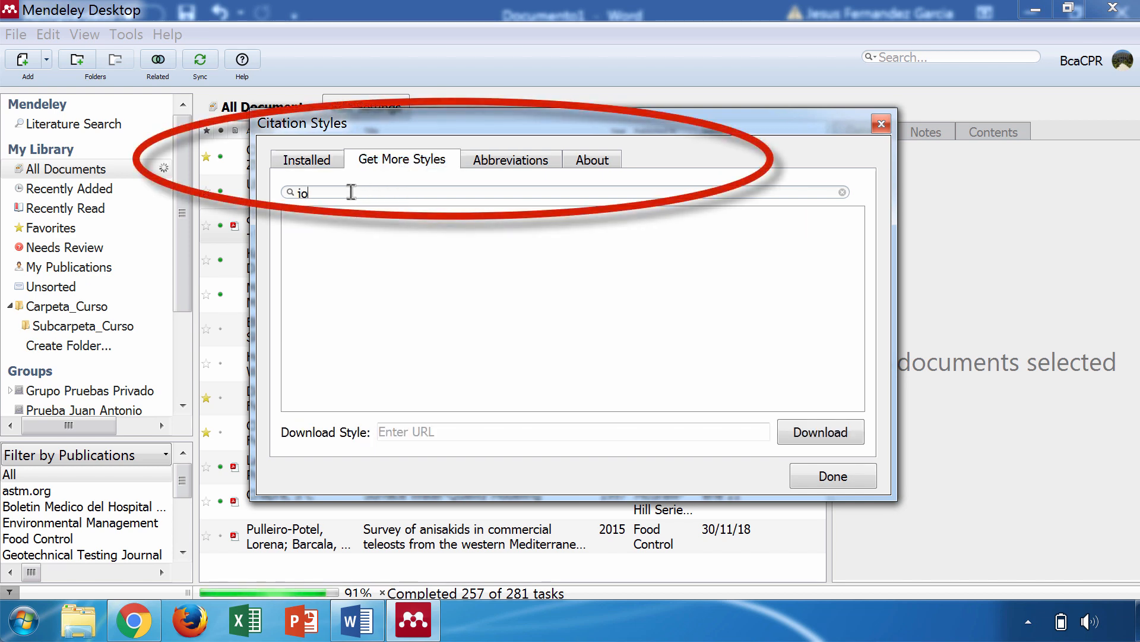
type("urnal of")
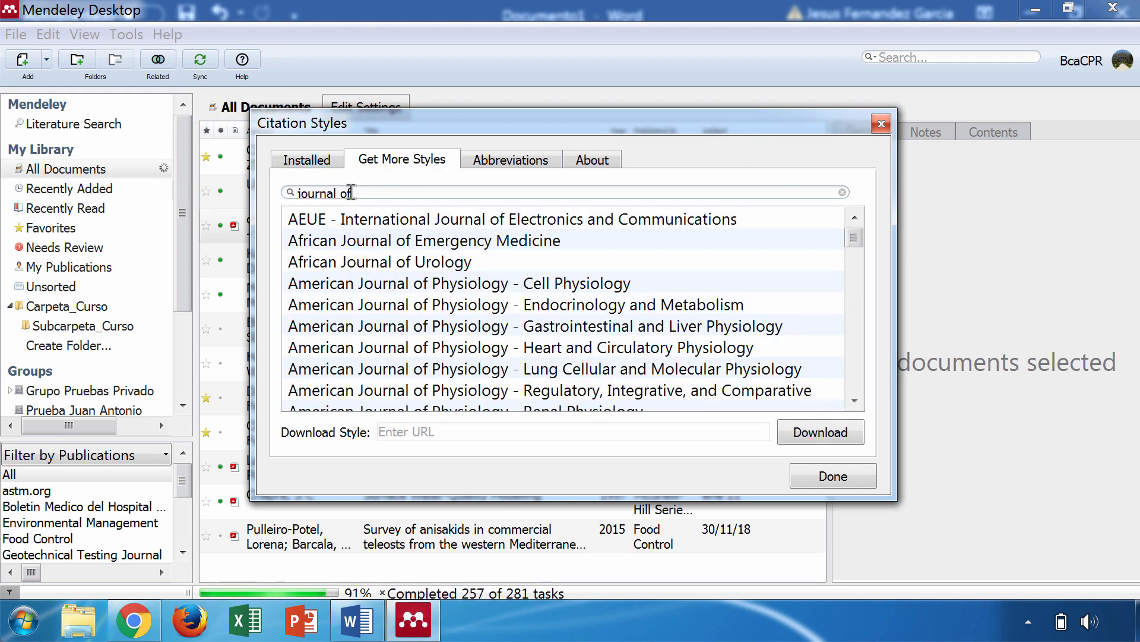
scroll(600, 269, "down", 2)
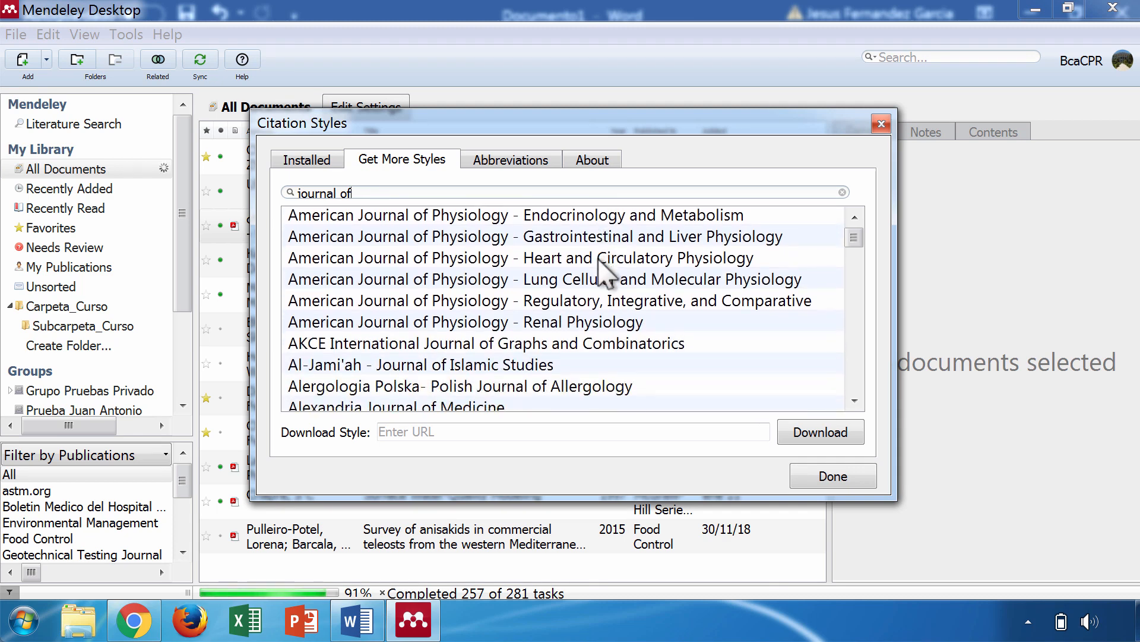
scroll(598, 258, "down", 4)
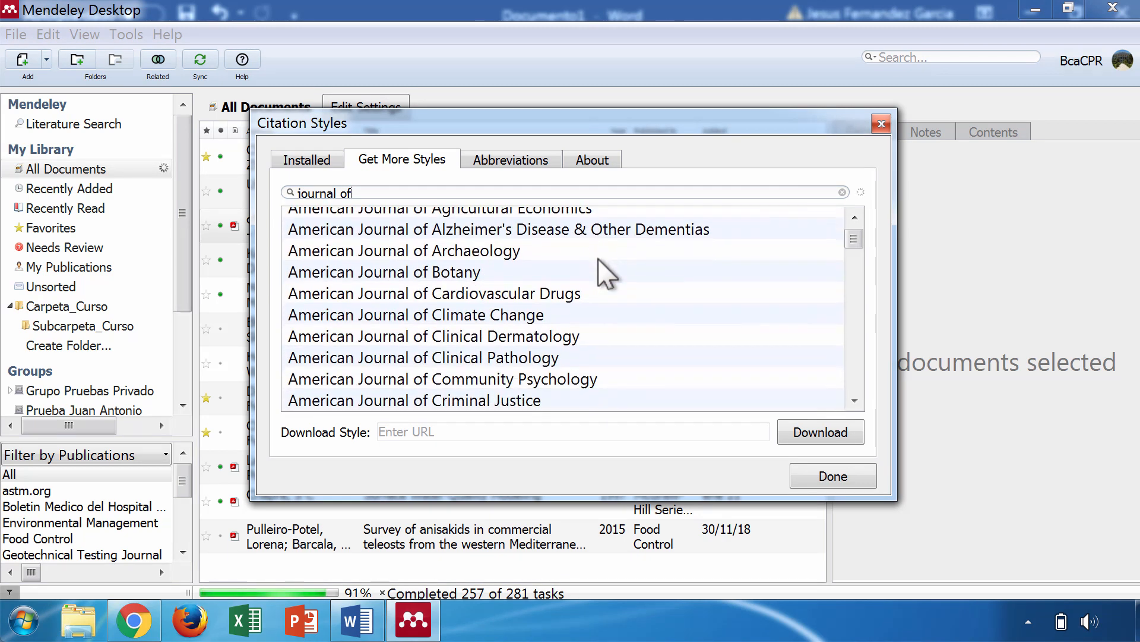
left_click(598, 258)
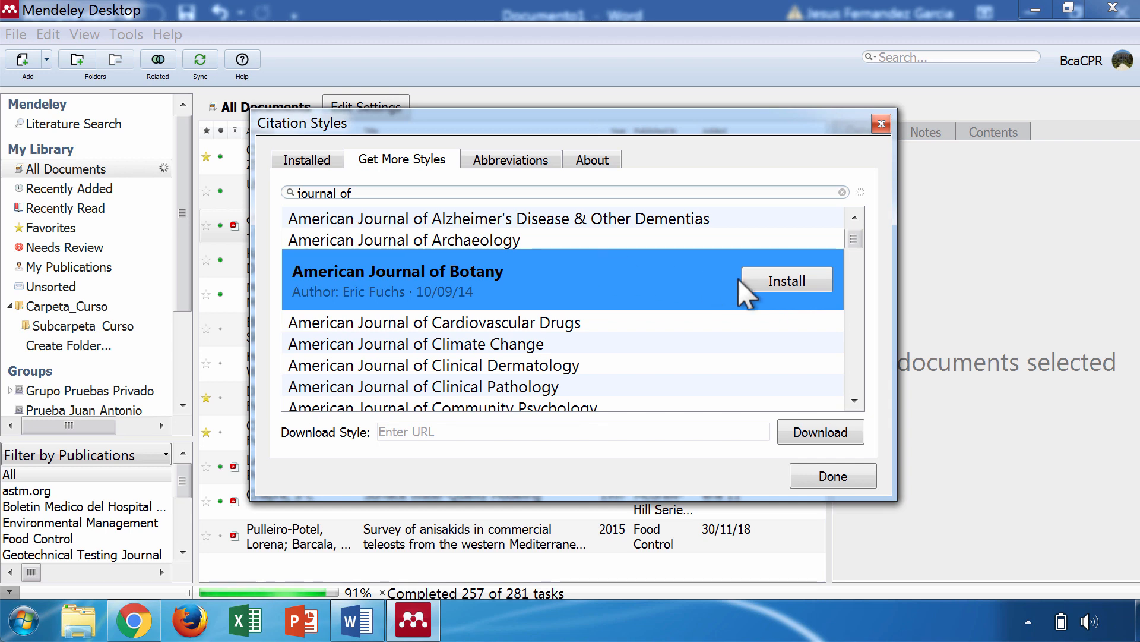
left_click(787, 280)
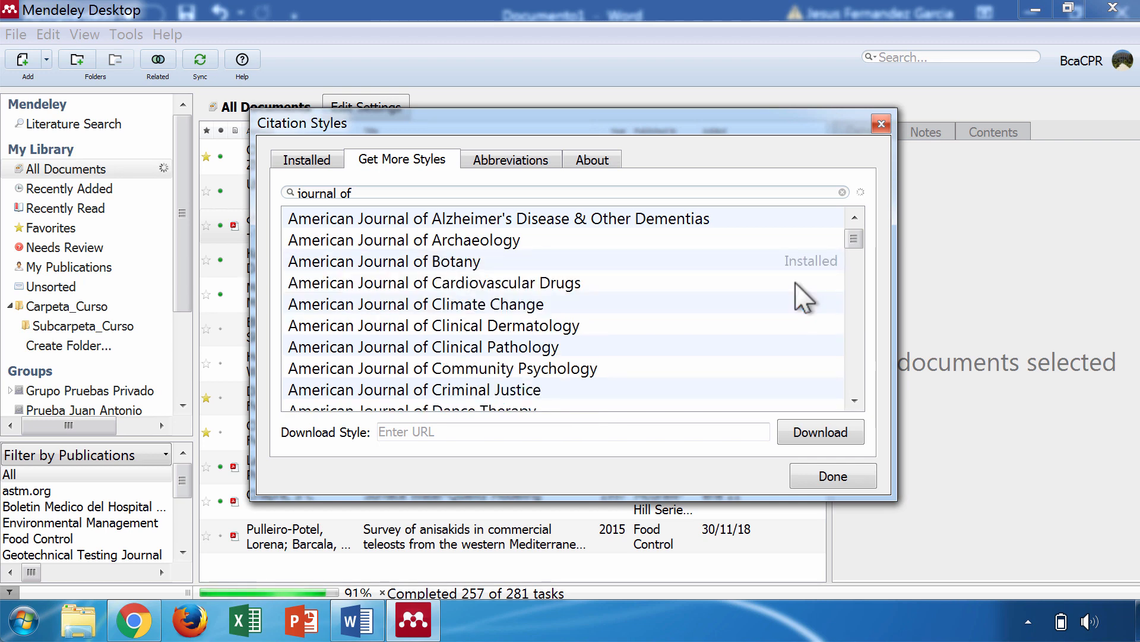
Try the installed American Journal of Botany style on the document and restore American Psychological Association 6th edition
left_click(307, 159)
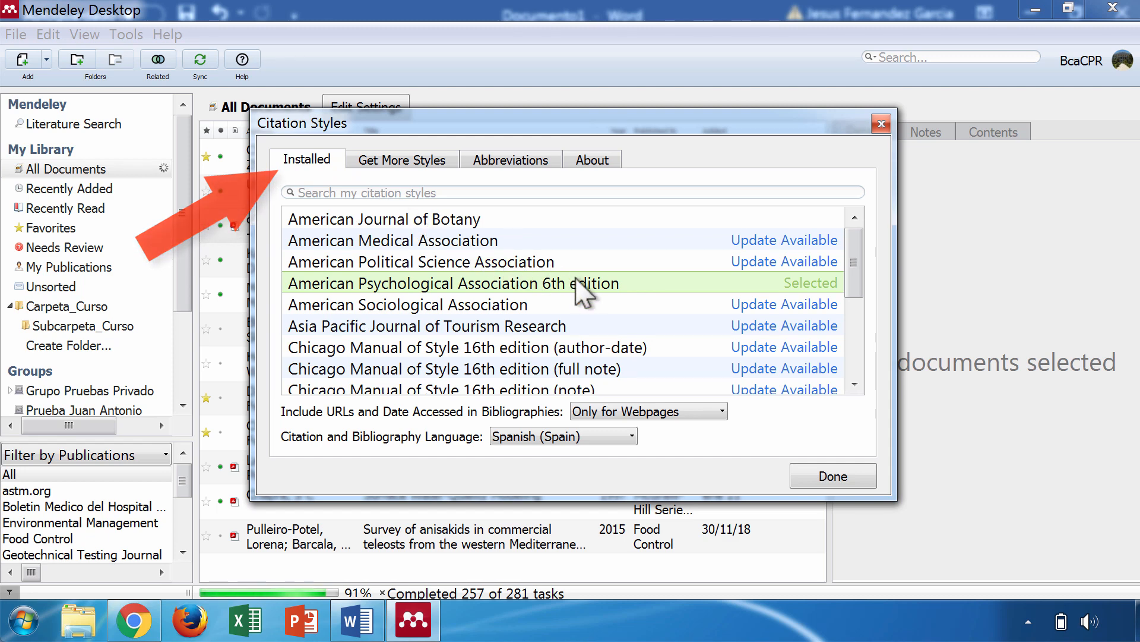
left_click(517, 217)
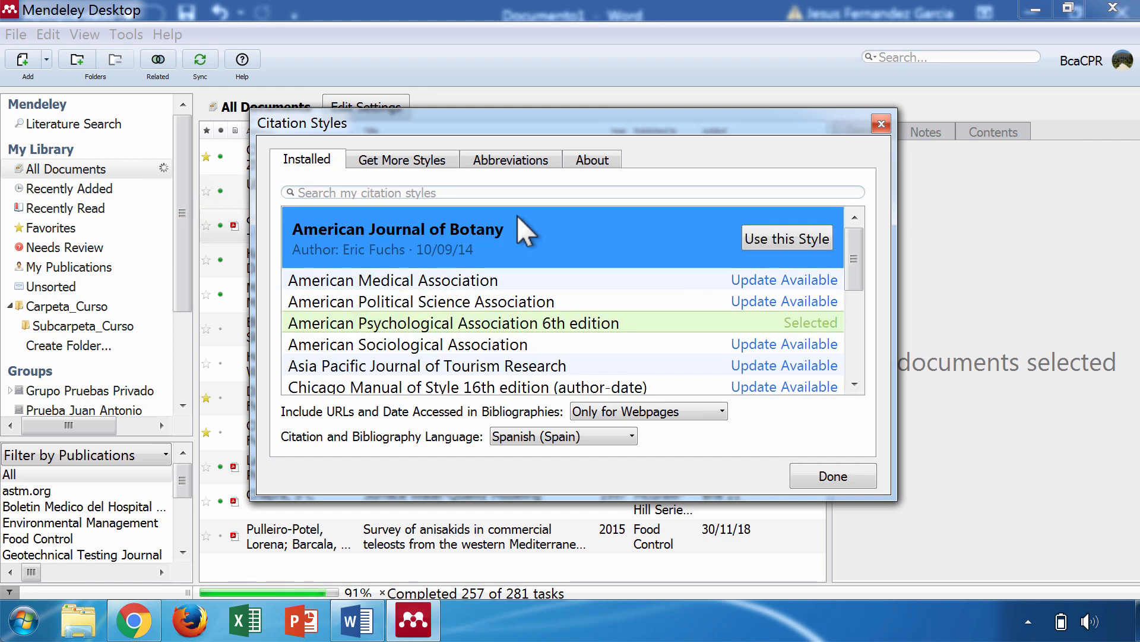
left_click(797, 238)
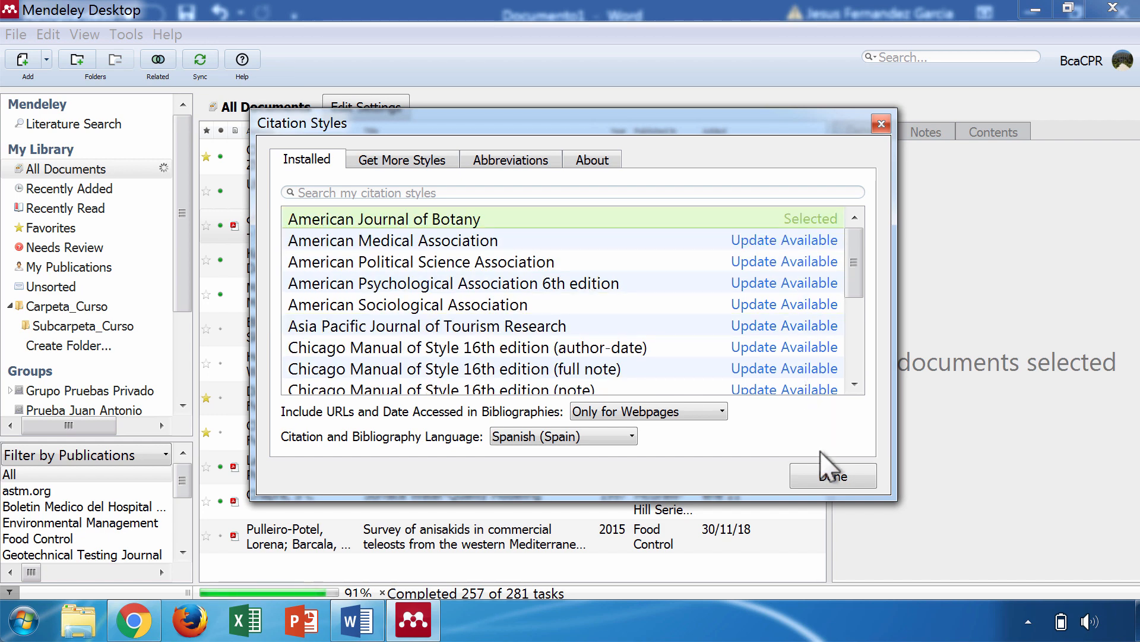
left_click(826, 477)
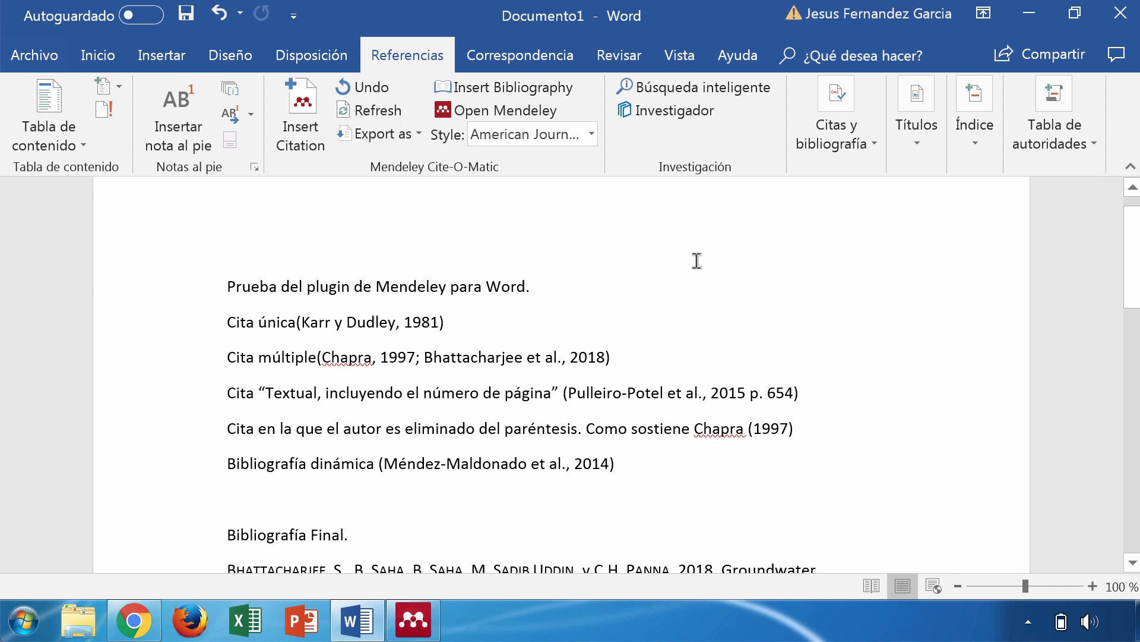
left_click(592, 134)
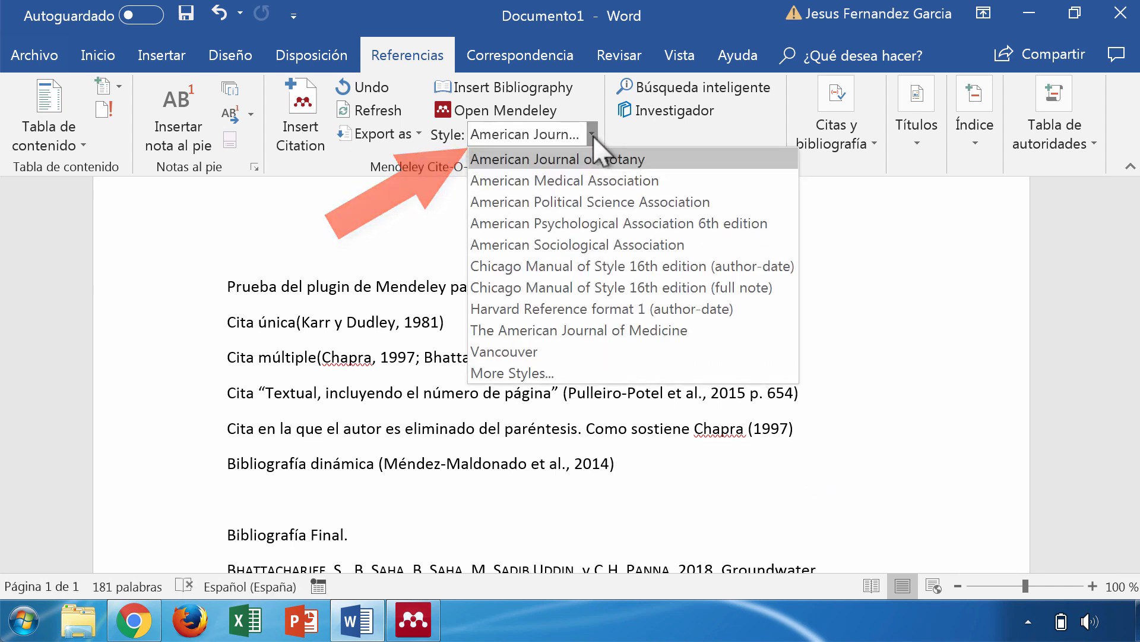
left_click(573, 224)
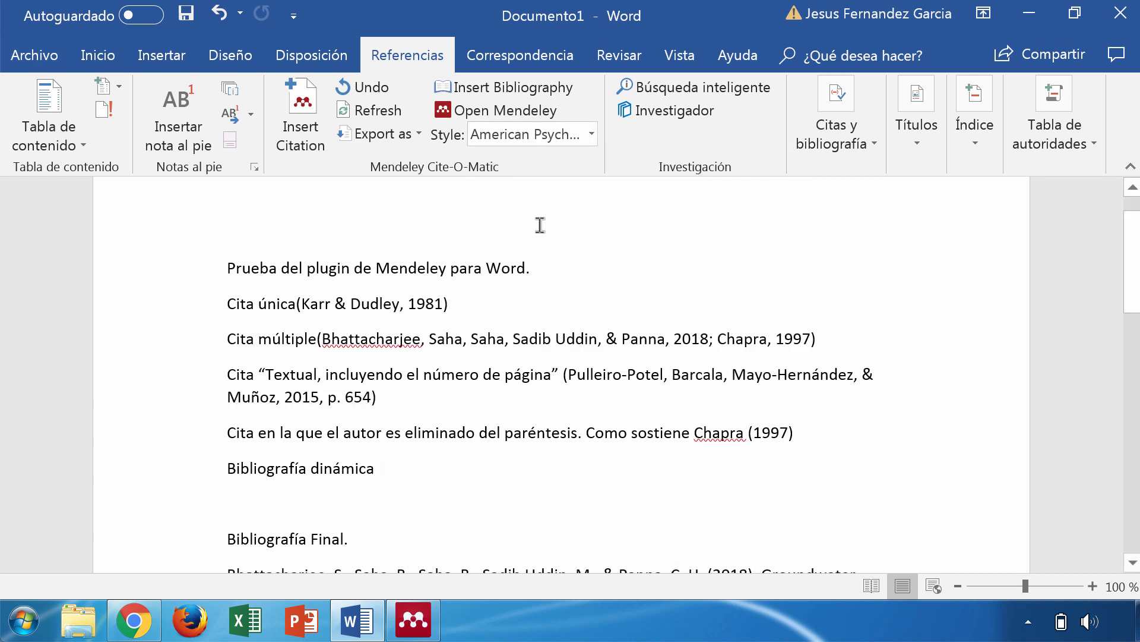
Open the Mendeley export options for the document
left_click(419, 133)
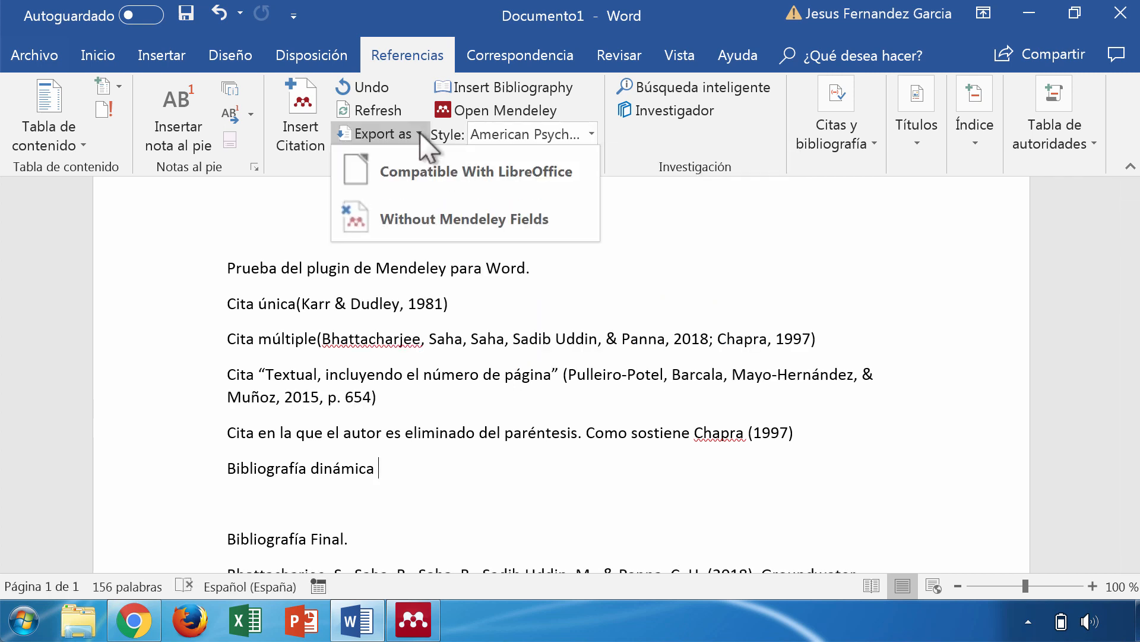